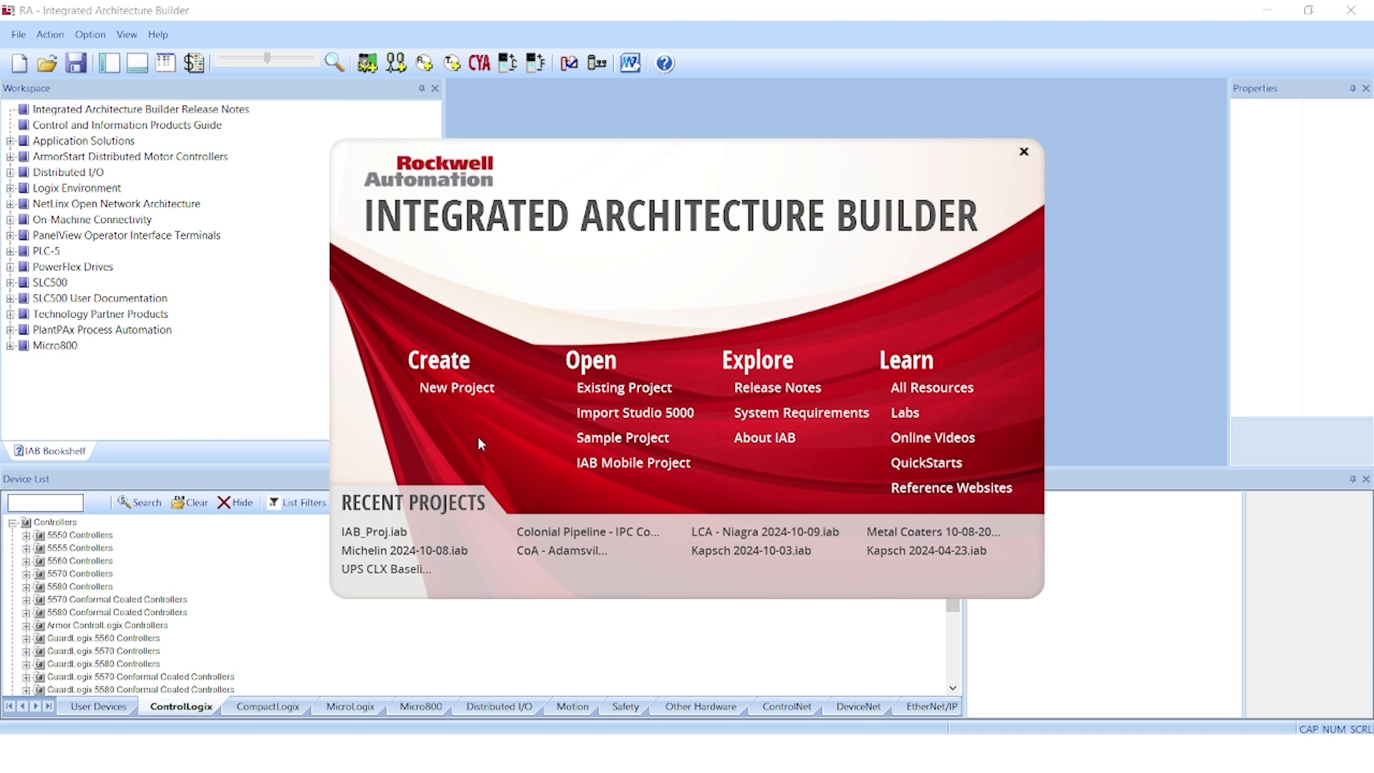
Step: Create the new IAB_Proj project over the existing one and launch the ControlLogix chassis wizard
left_click(484, 393)
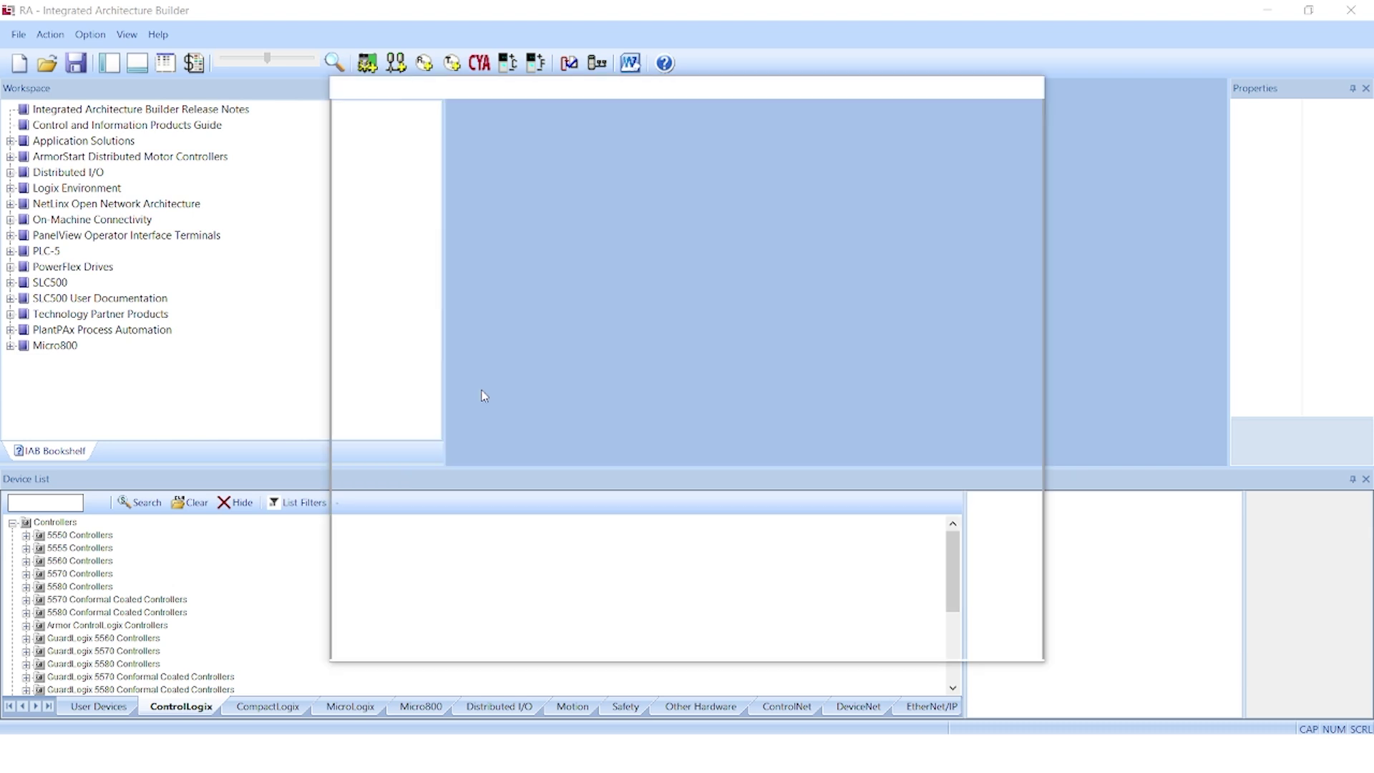
left_click(986, 643)
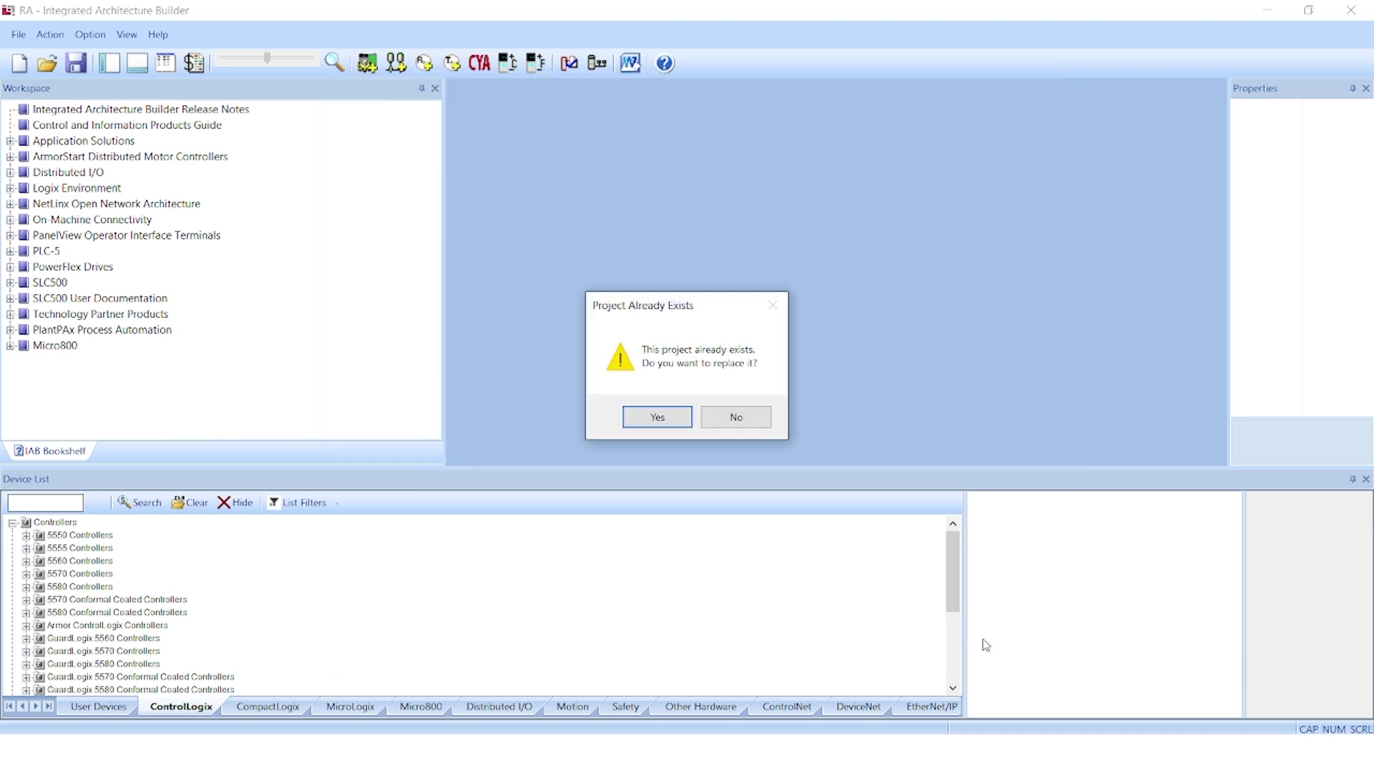
left_click(657, 417)
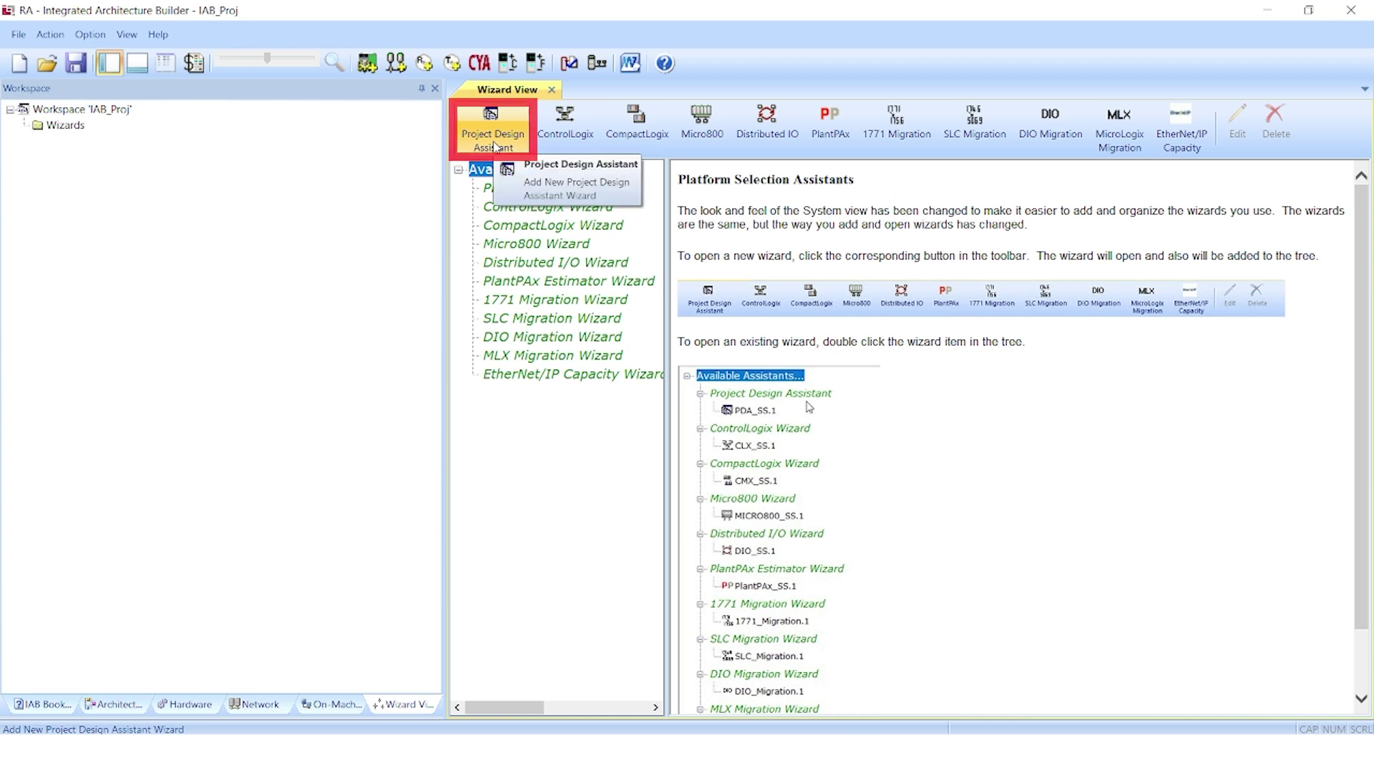
left_click(575, 141)
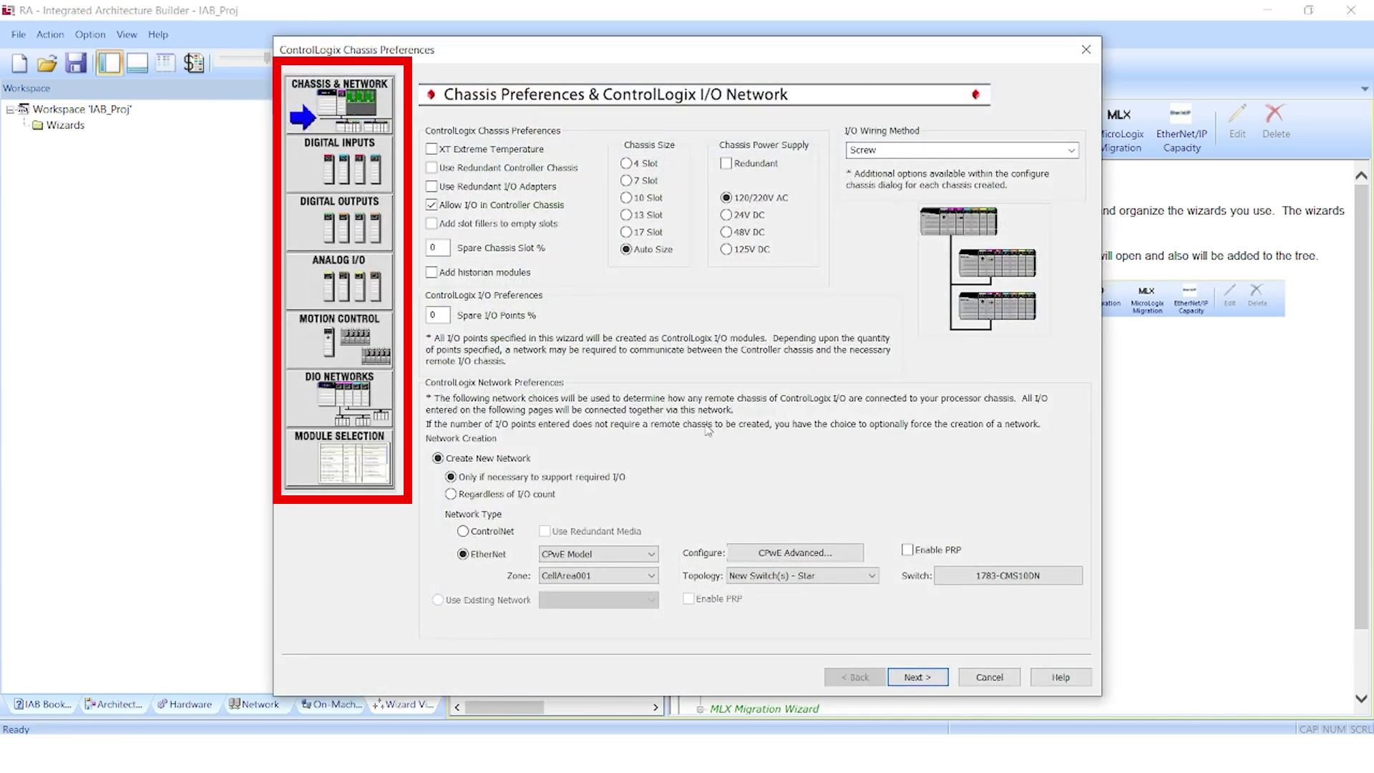
Step: Step through the digital input, digital output, analog, motion and network pages to Hardware Selection
left_click(918, 677)
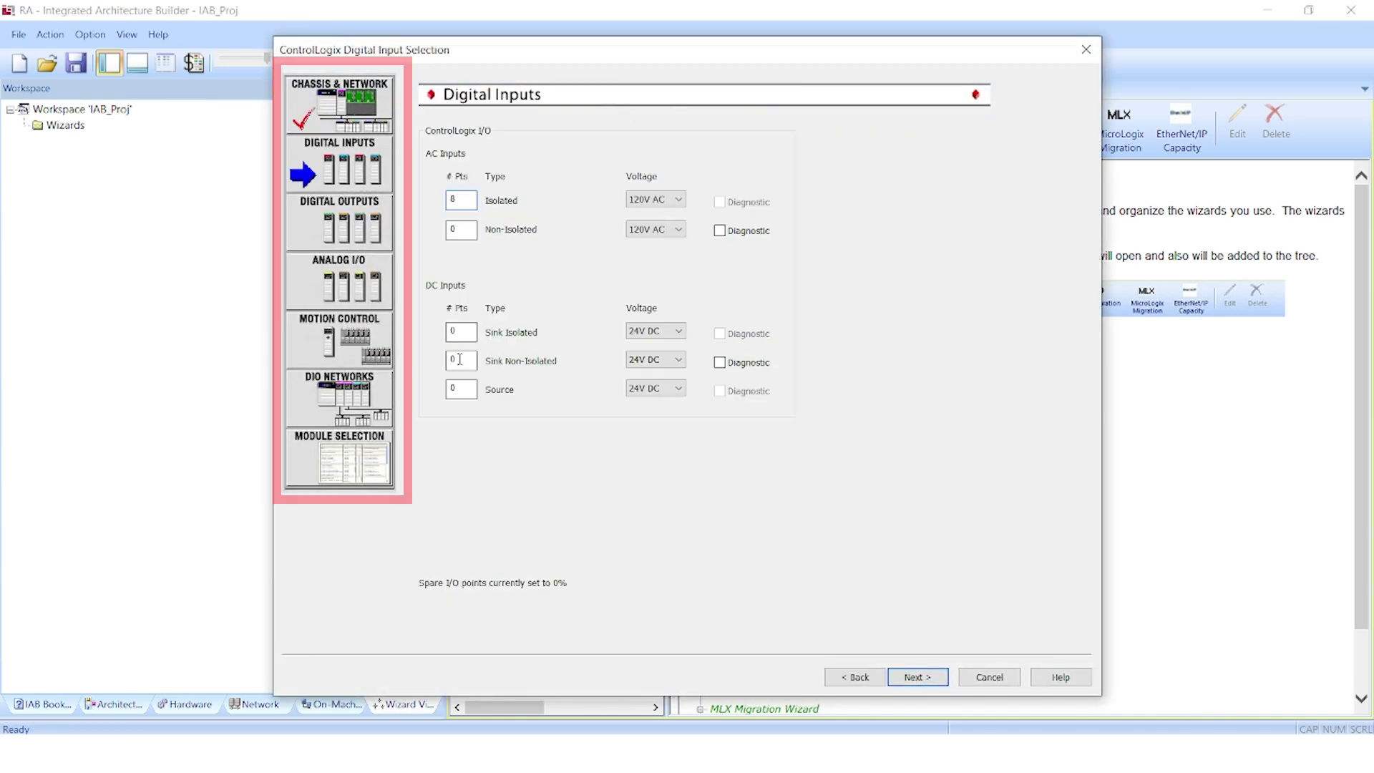
left_click(918, 676)
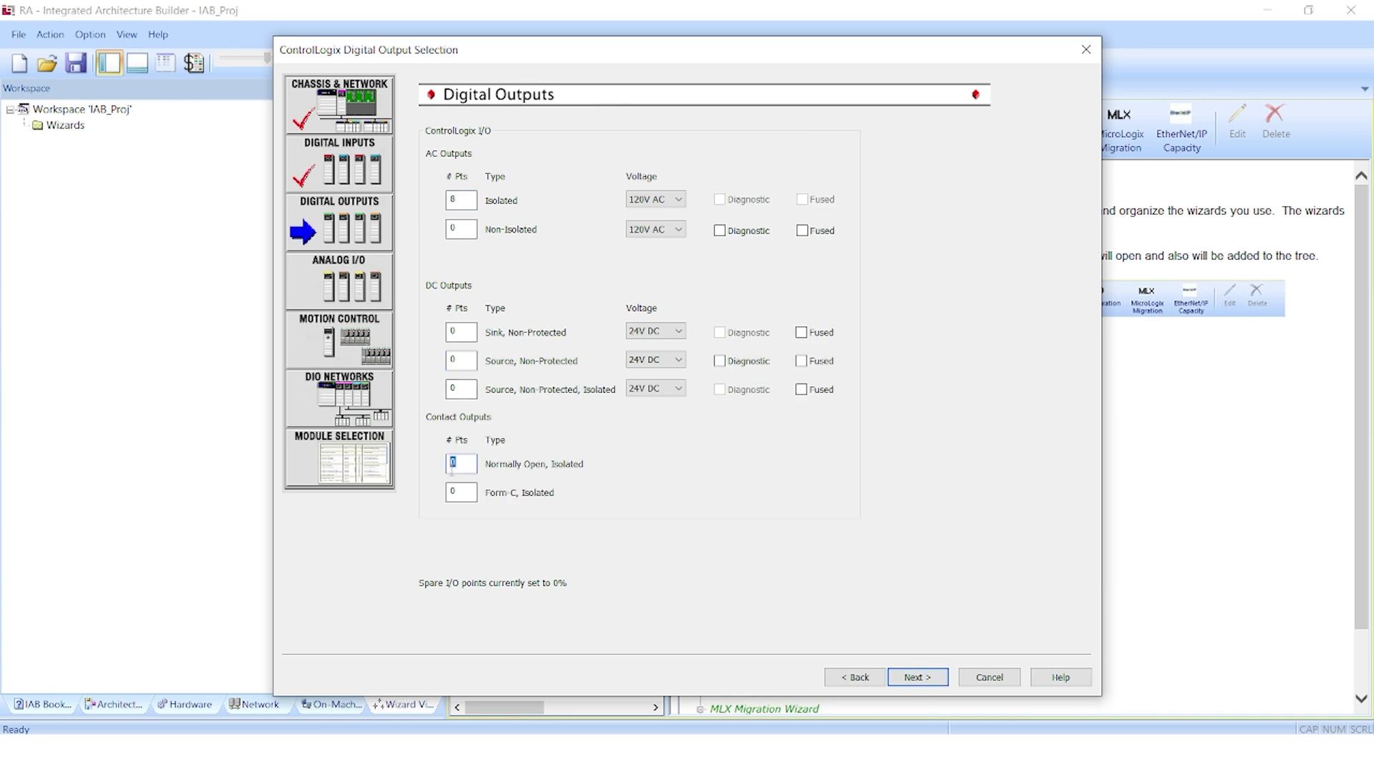
left_click(917, 676)
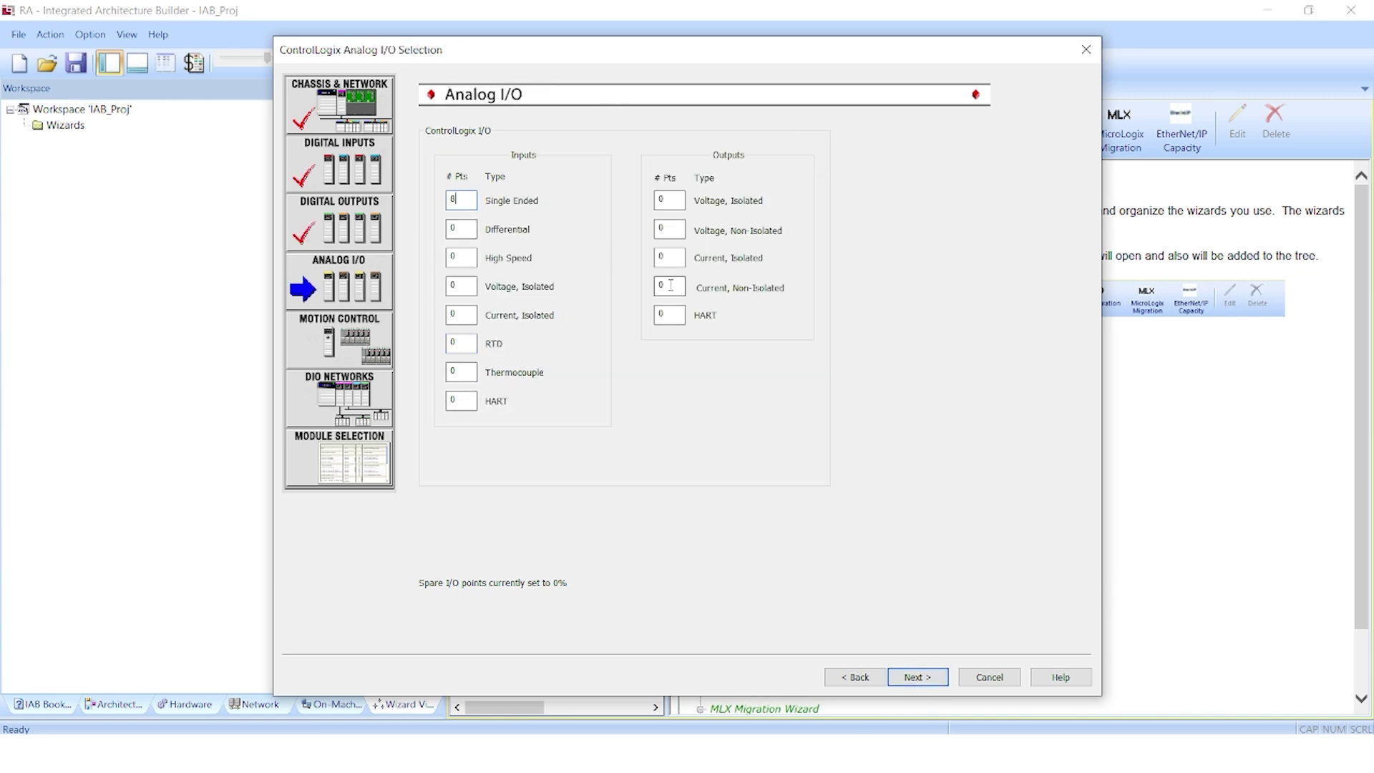
left_click(928, 684)
left_click(928, 683)
left_click(928, 683)
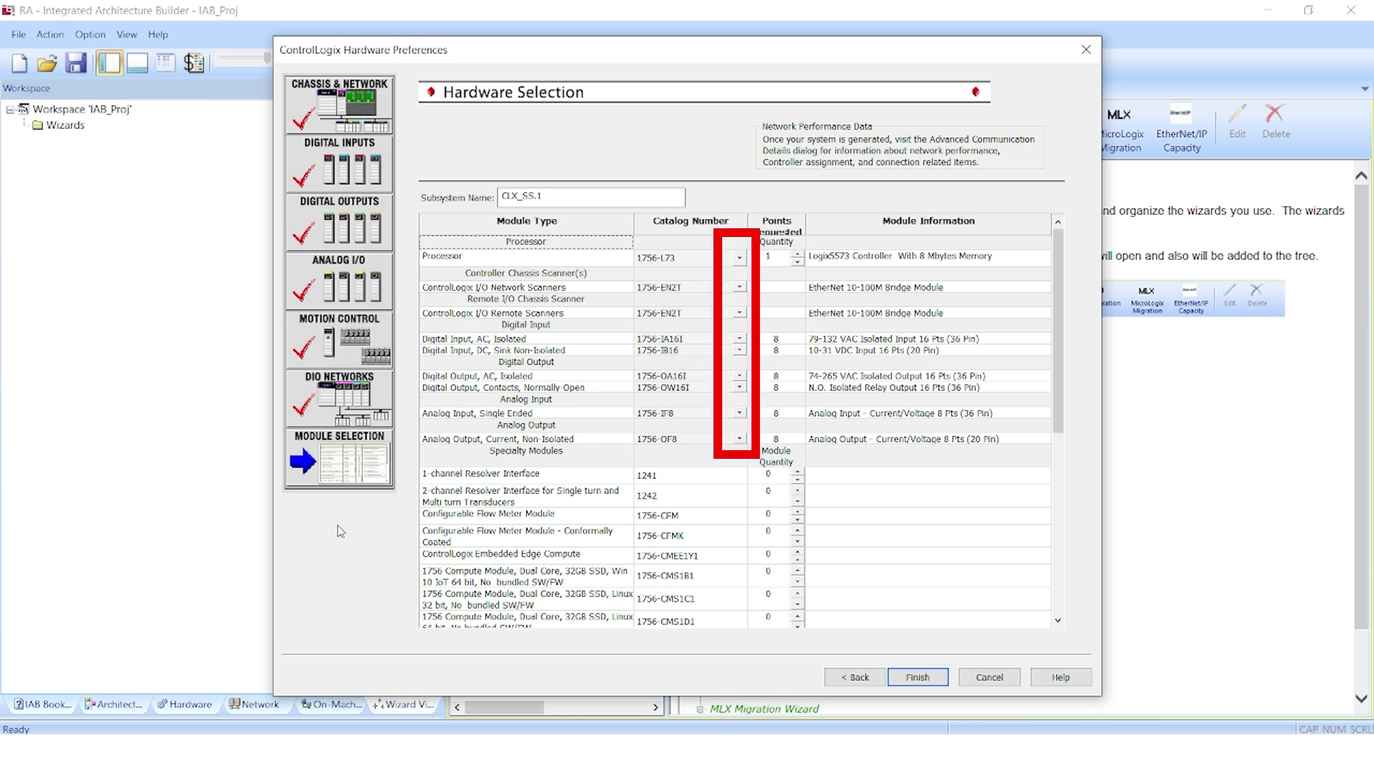
Step: Select the 1756-L81E processor and finish the wizard to generate CLX_SS.1
left_click(739, 259)
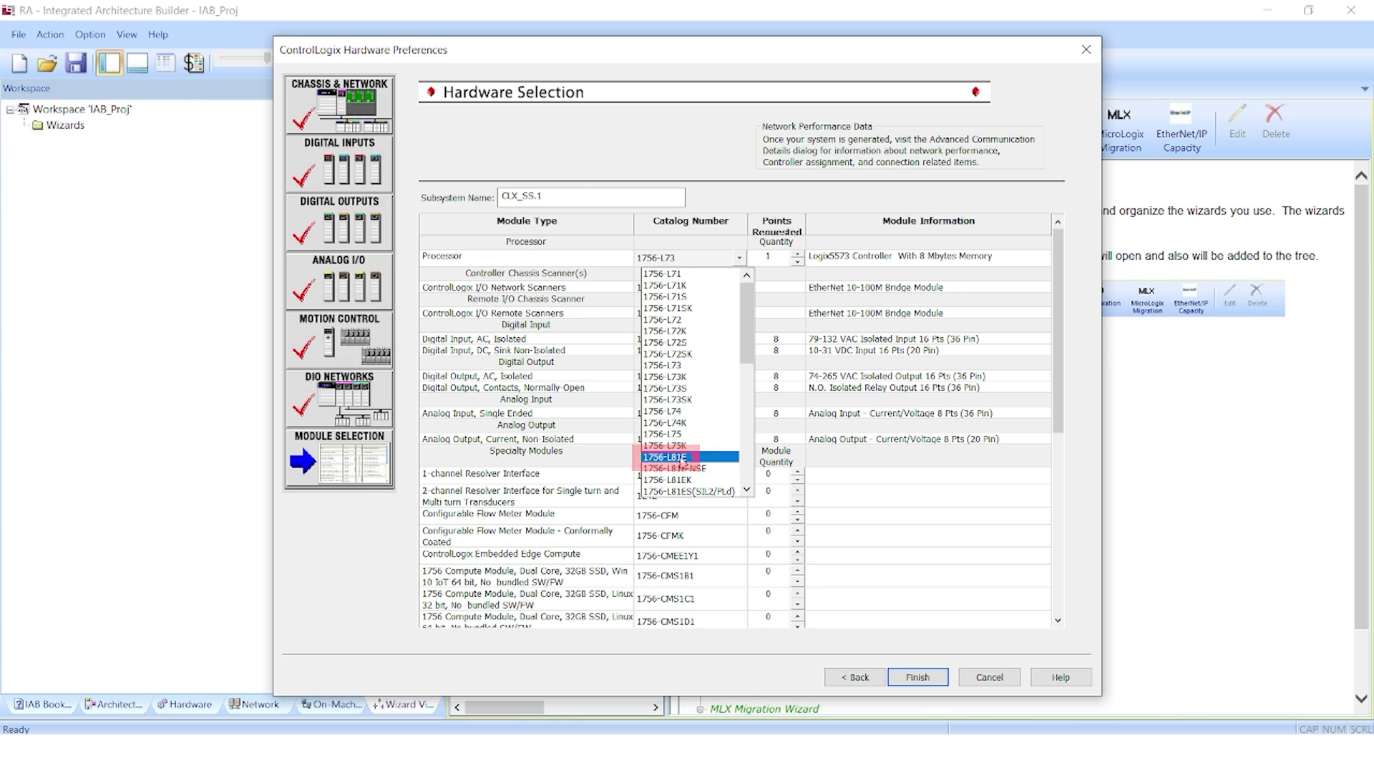
left_click(687, 458)
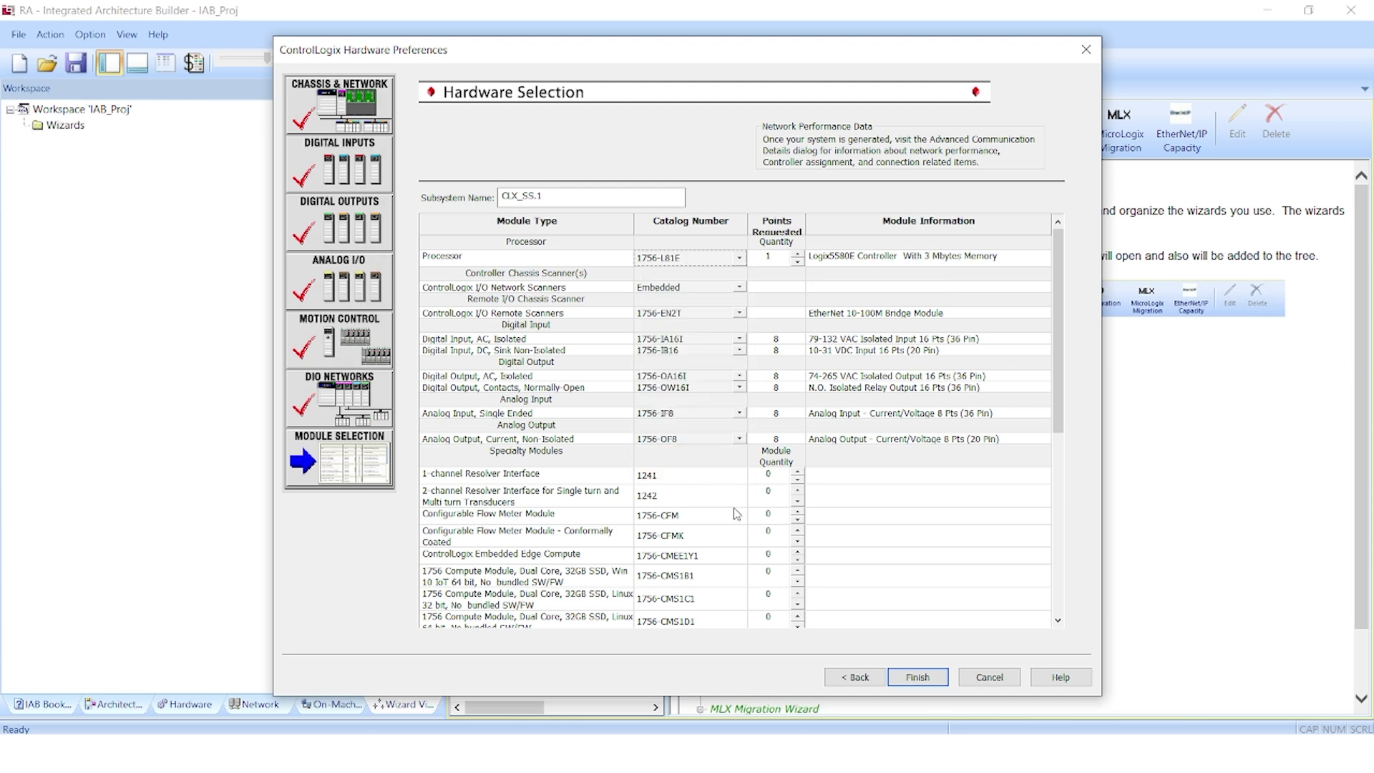
left_click(918, 677)
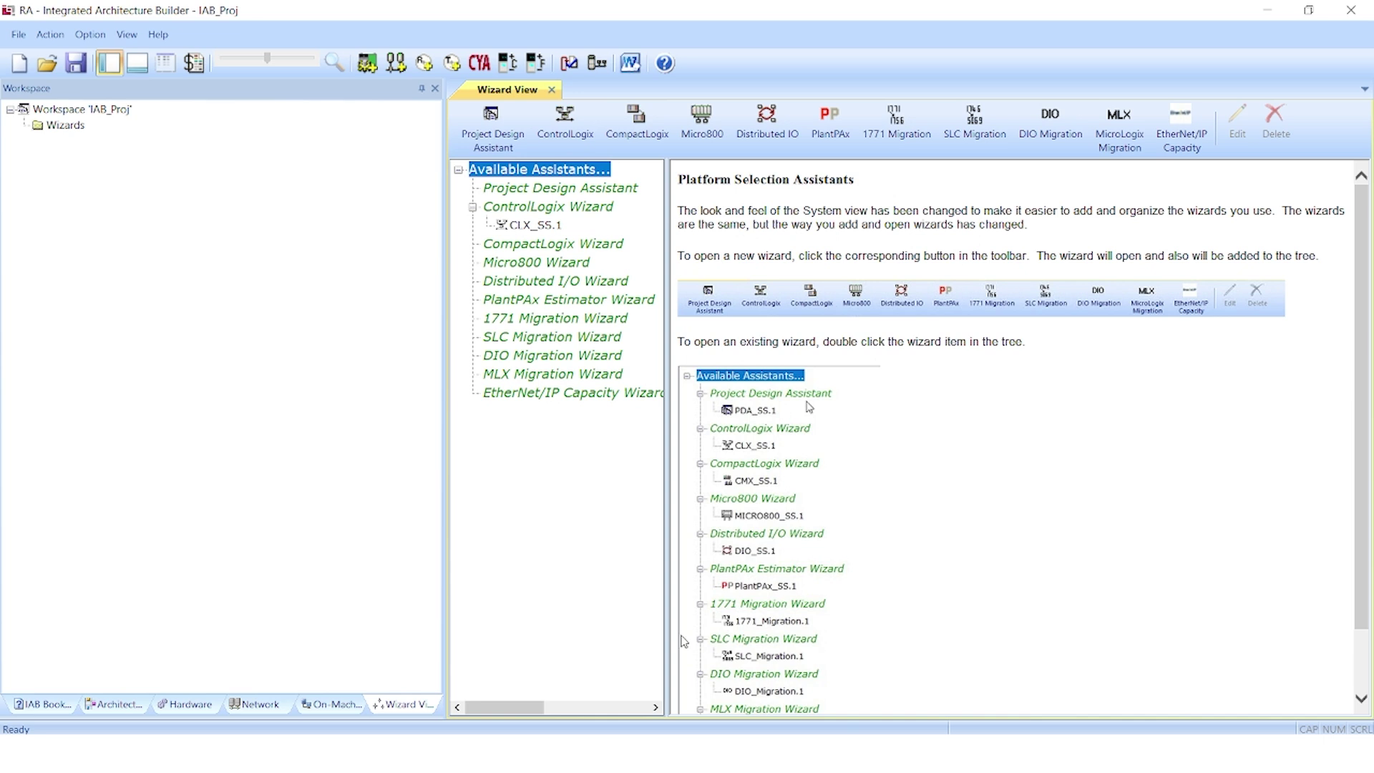
Step: Switch between the workspace, hardware and wizard views to show the CLX_SS.1_CLogix001 chassis hardware
left_click(258, 706)
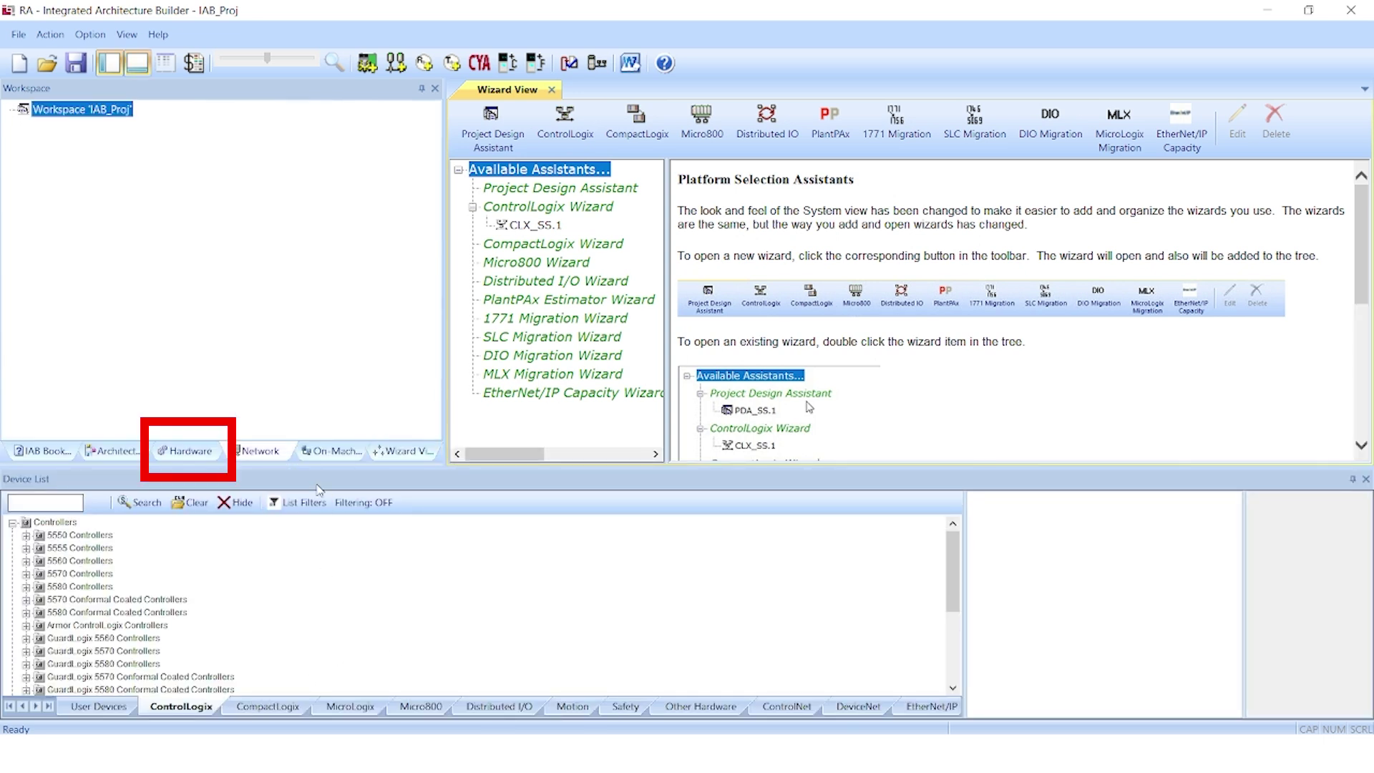
left_click(189, 452)
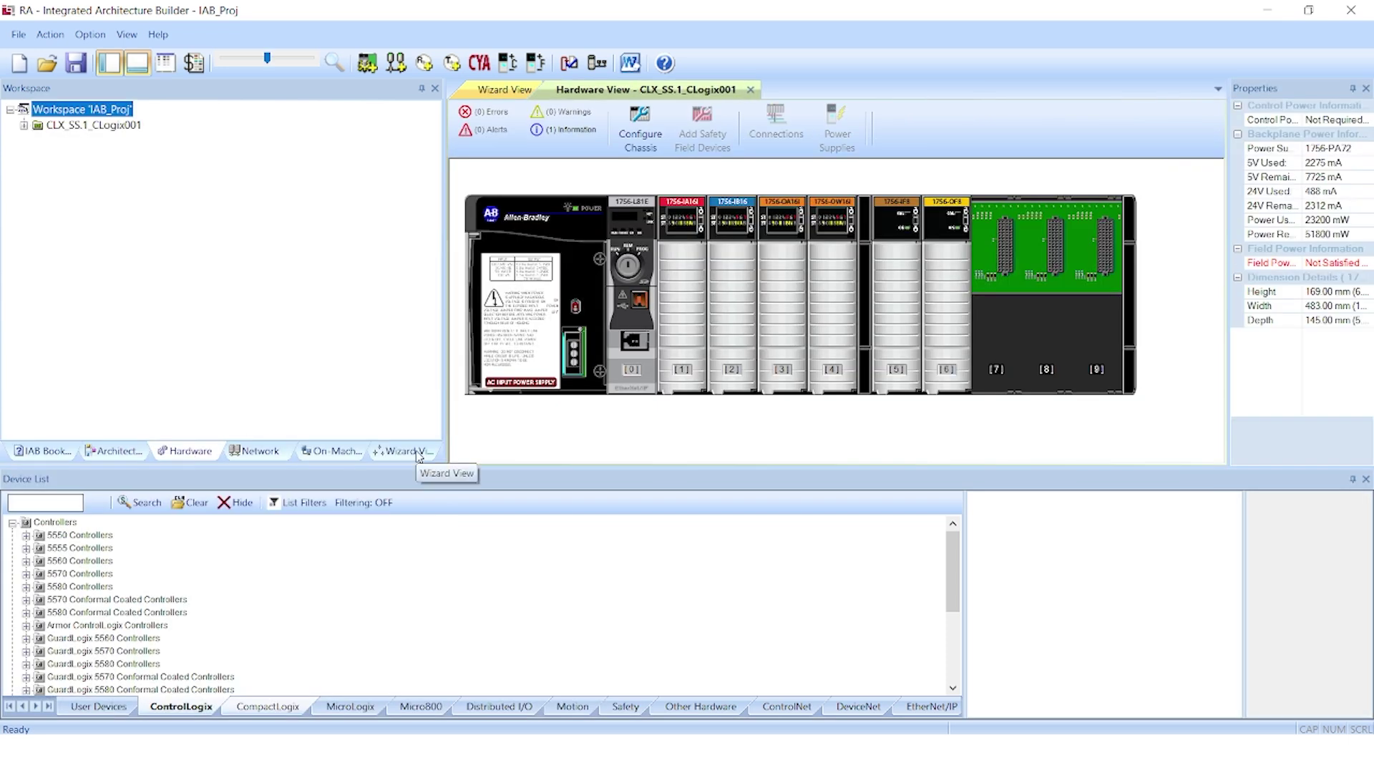
left_click(418, 454)
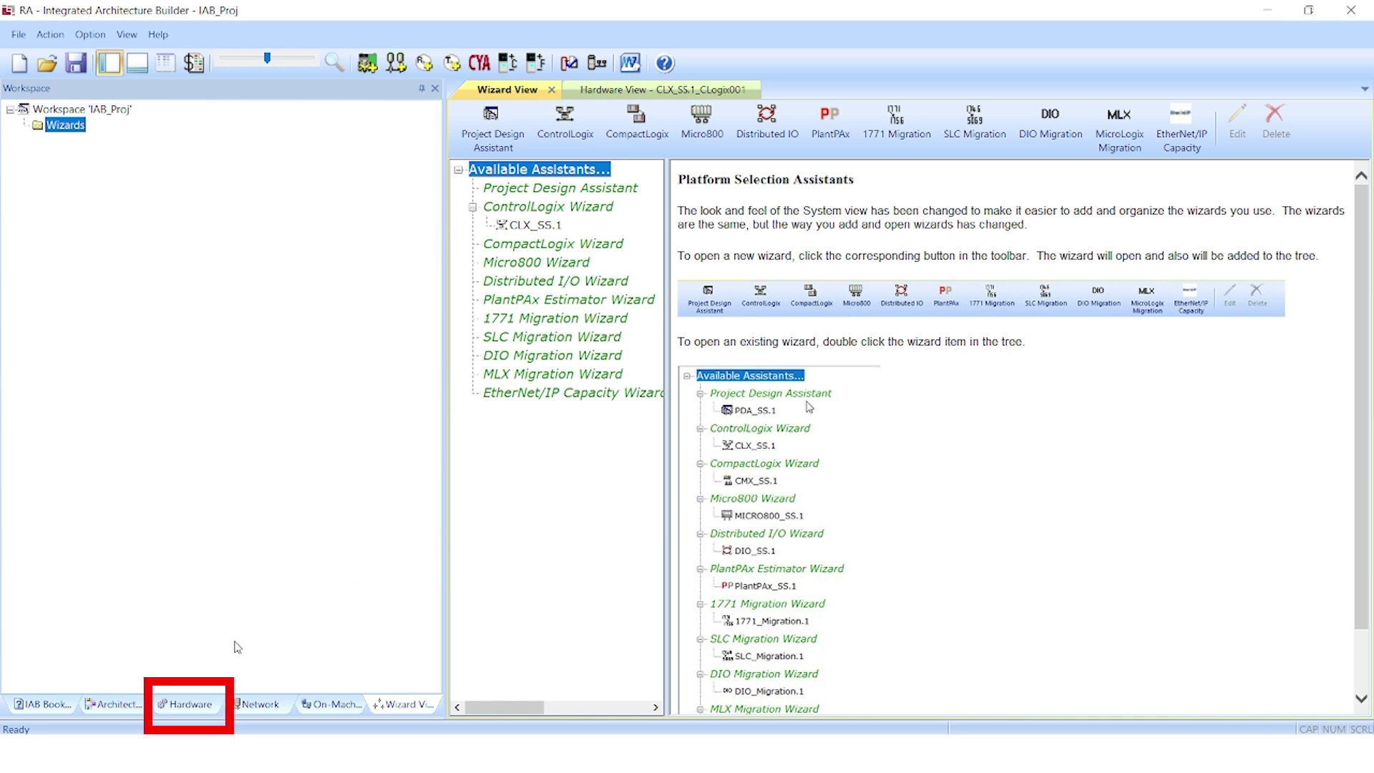
left_click(188, 704)
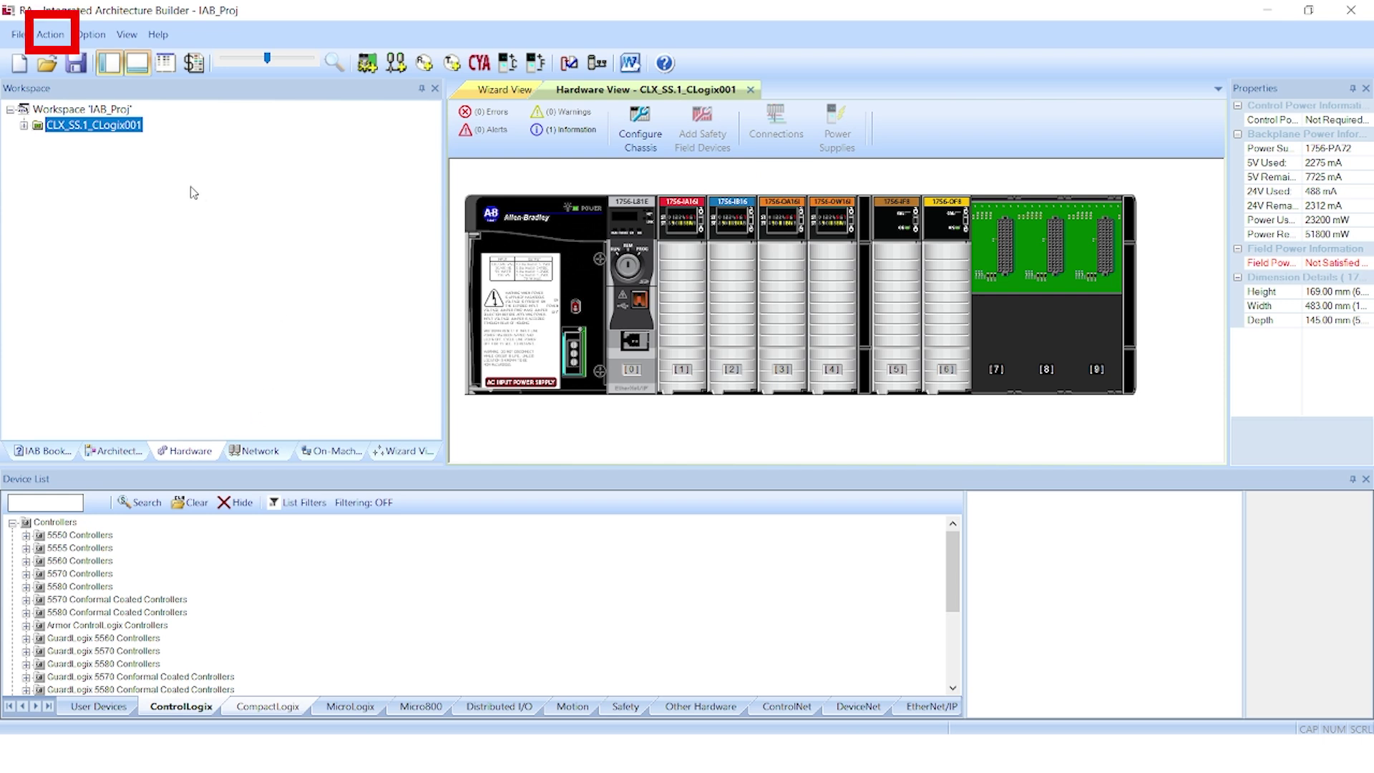
left_click(50, 35)
Step: Add a ControlLogix processor chassis with a 10-slot standard chassis as CLogix001
left_click(73, 64)
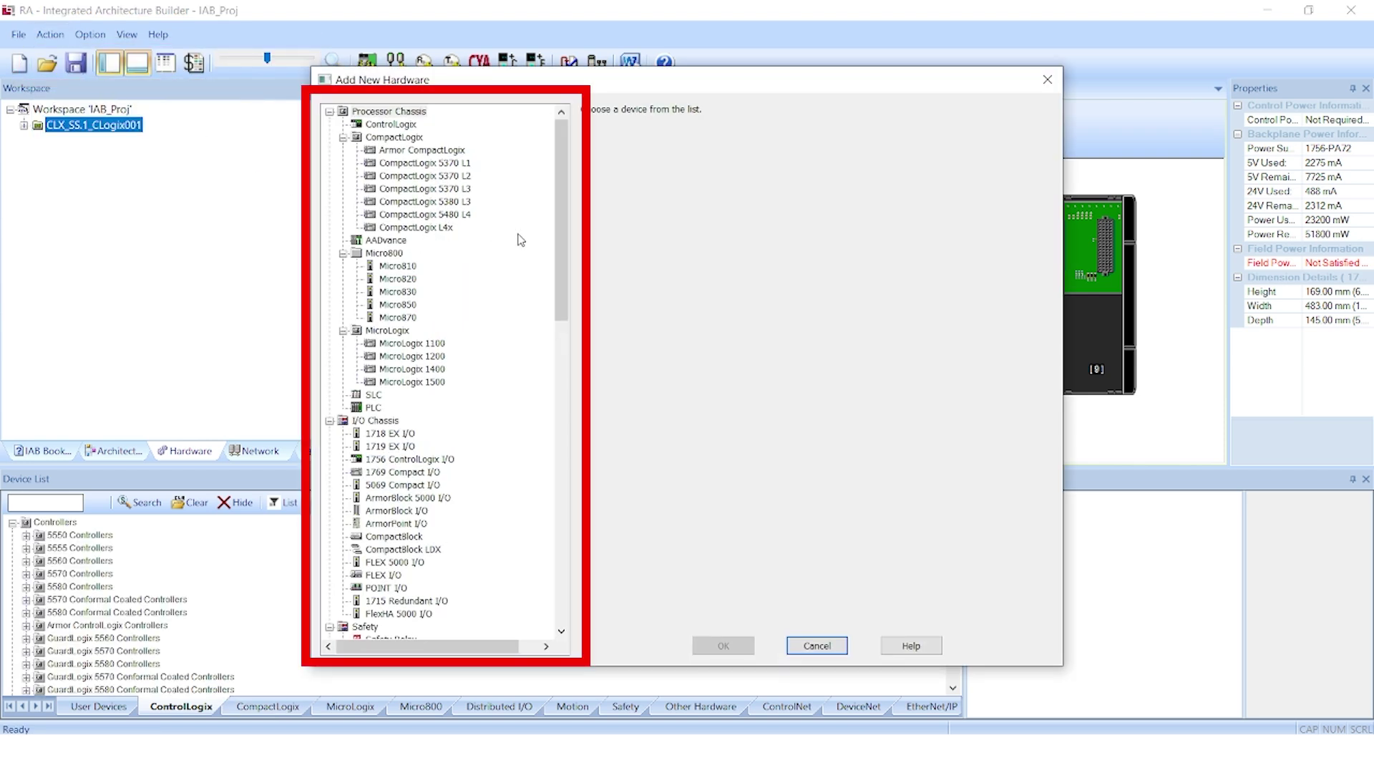
mouse_move(555, 251)
left_mouse_down()
mouse_move(579, 299)
mouse_move(577, 472)
mouse_move(552, 425)
mouse_move(552, 303)
mouse_move(534, 239)
mouse_move(509, 228)
left_mouse_up()
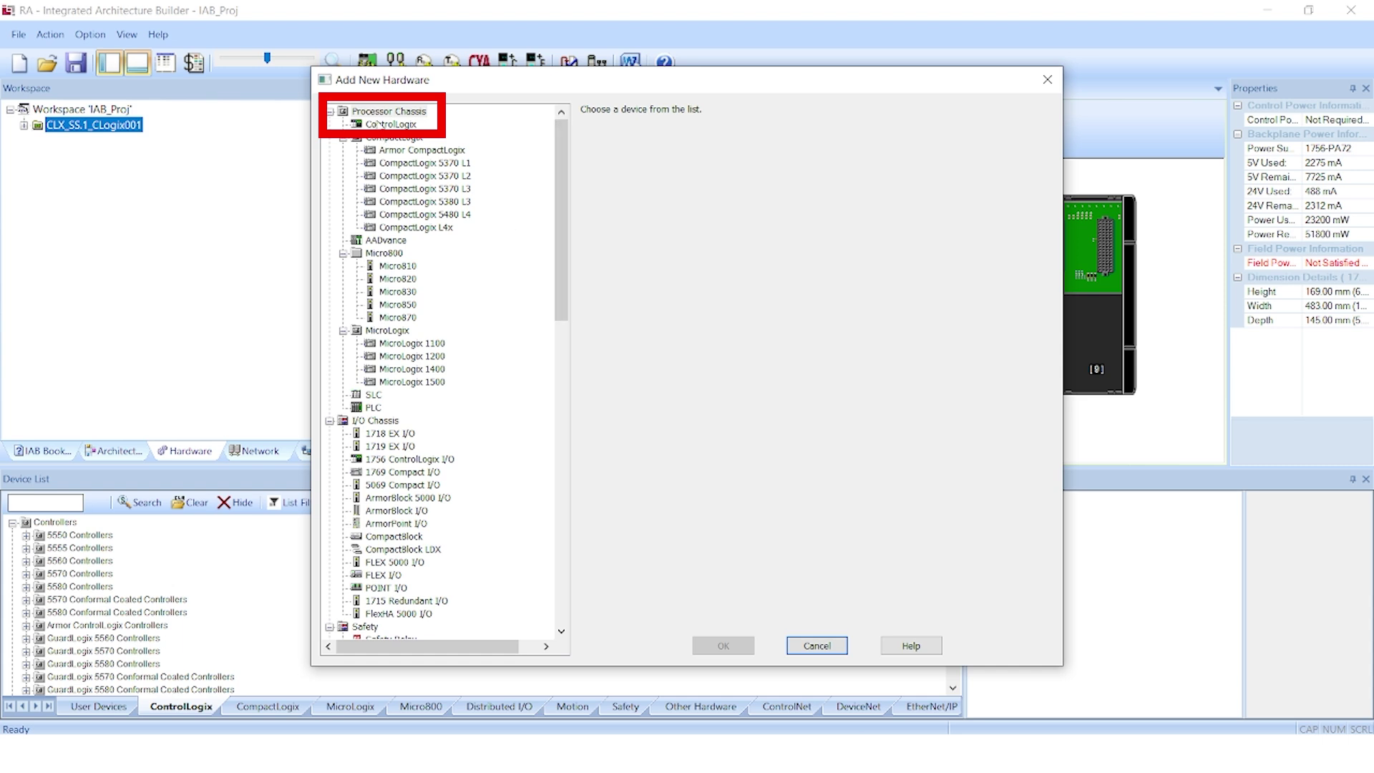
left_click(379, 124)
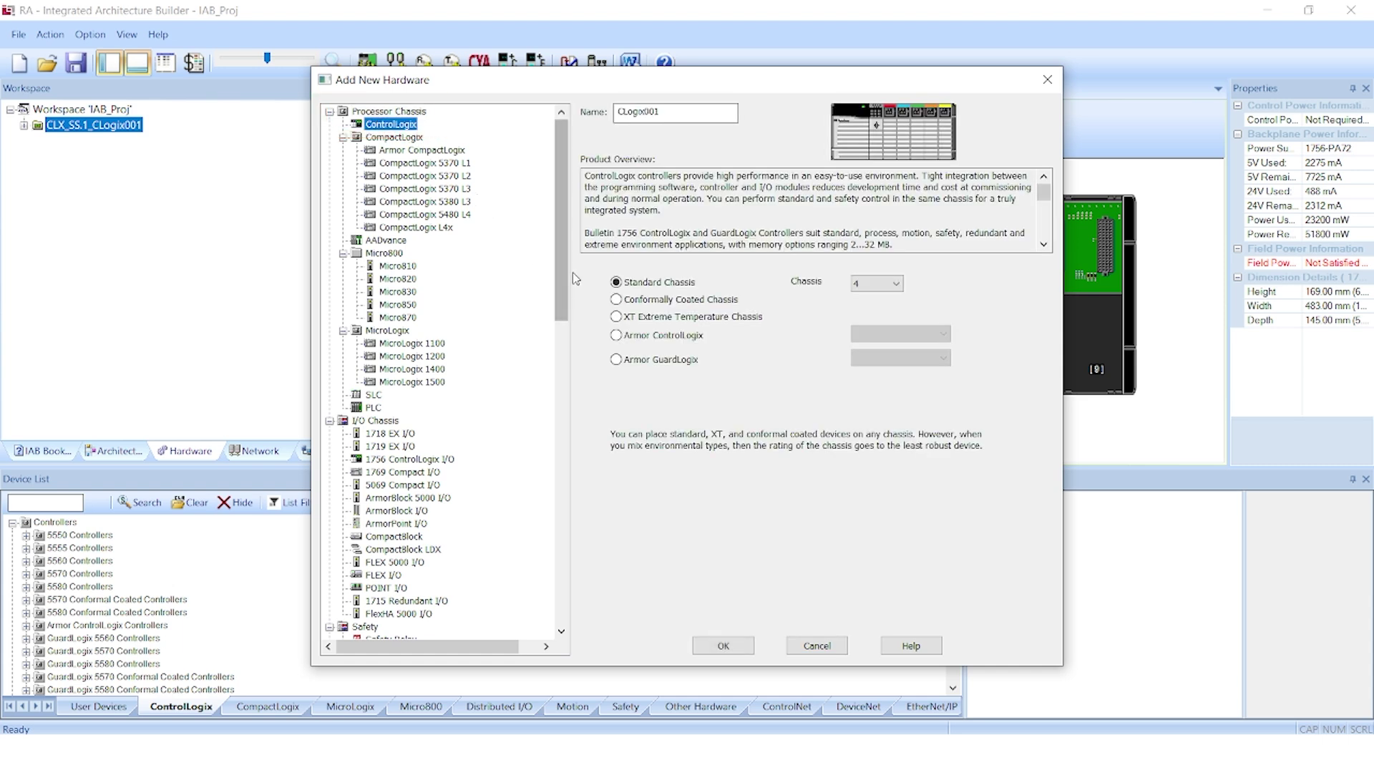
left_click(896, 284)
left_click(892, 328)
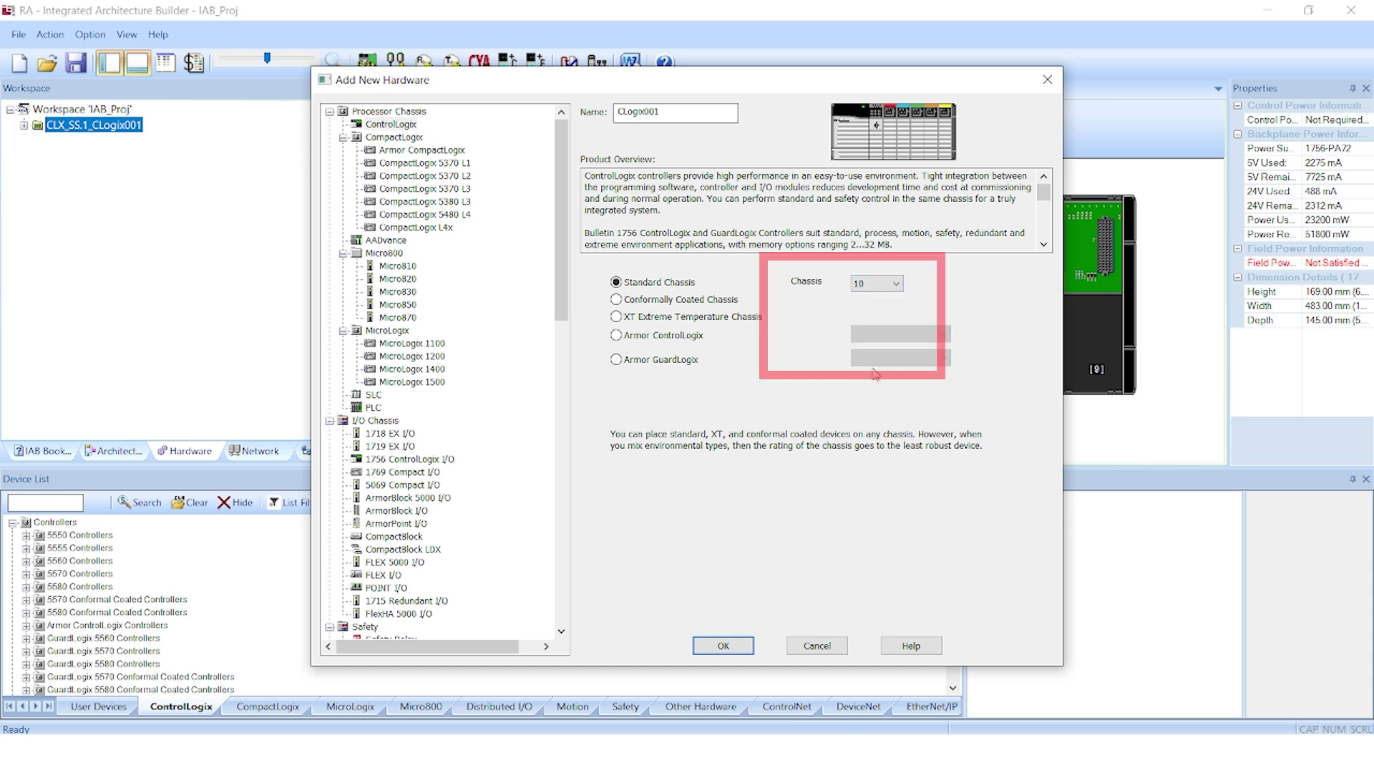
left_click(723, 646)
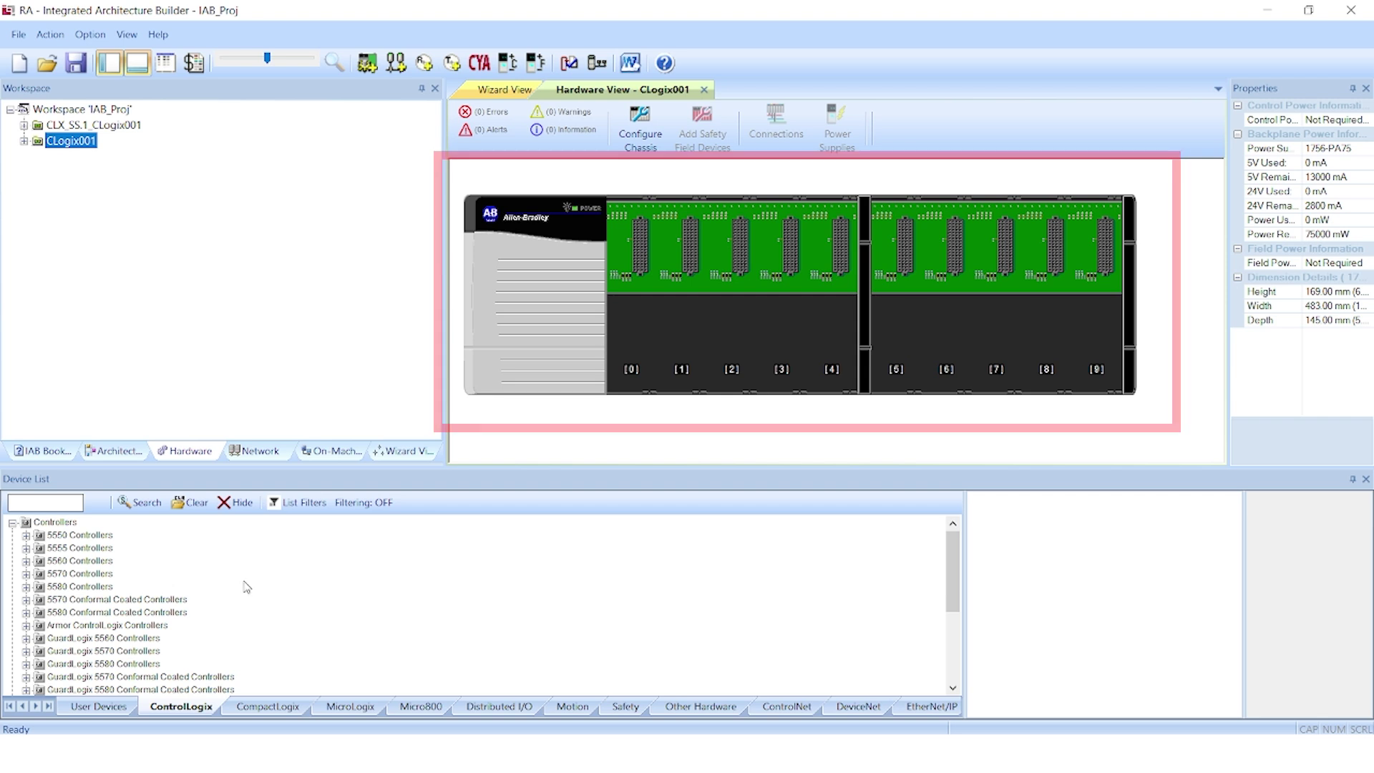
Step: Place the 1756-L81E controller in slot 0 and the 1756-EN2T module in slot 1
left_click(26, 614)
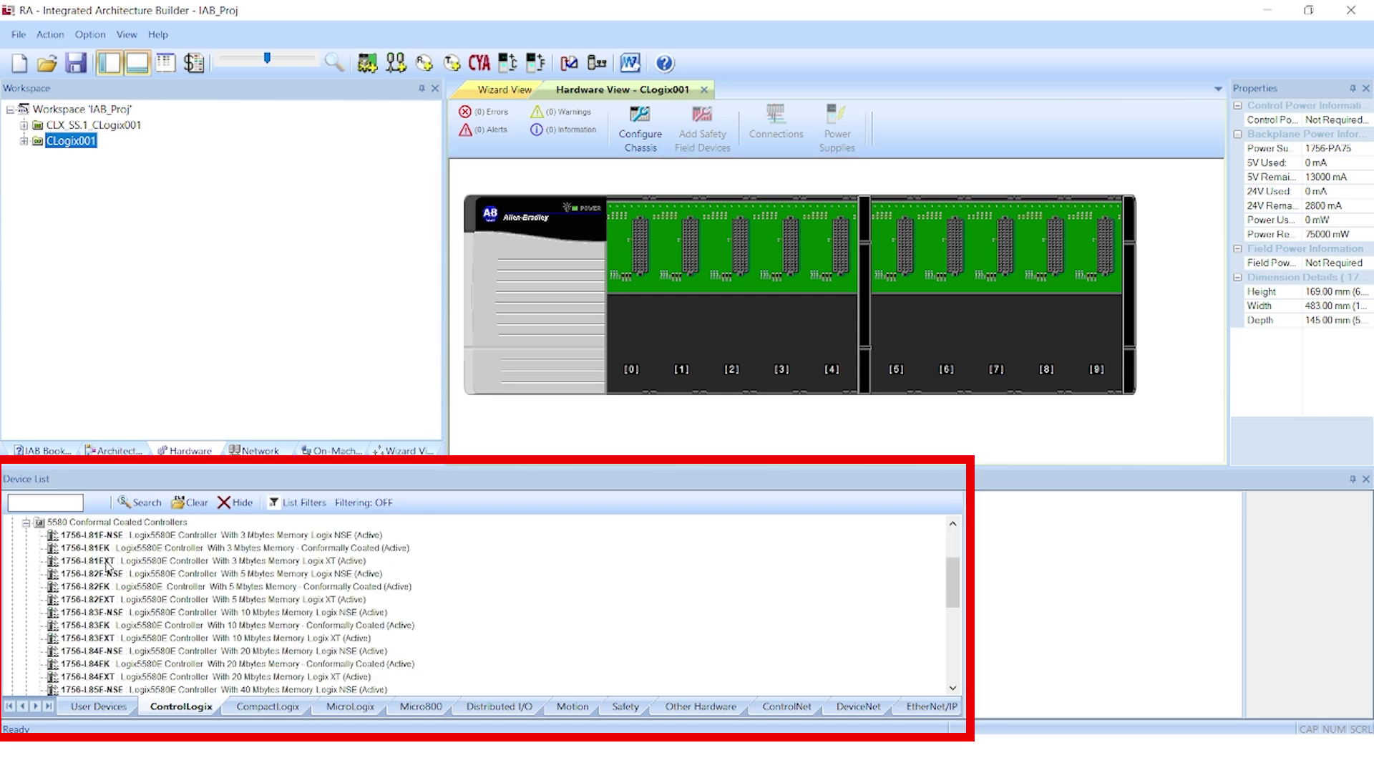
scroll(107, 565, "up", 1)
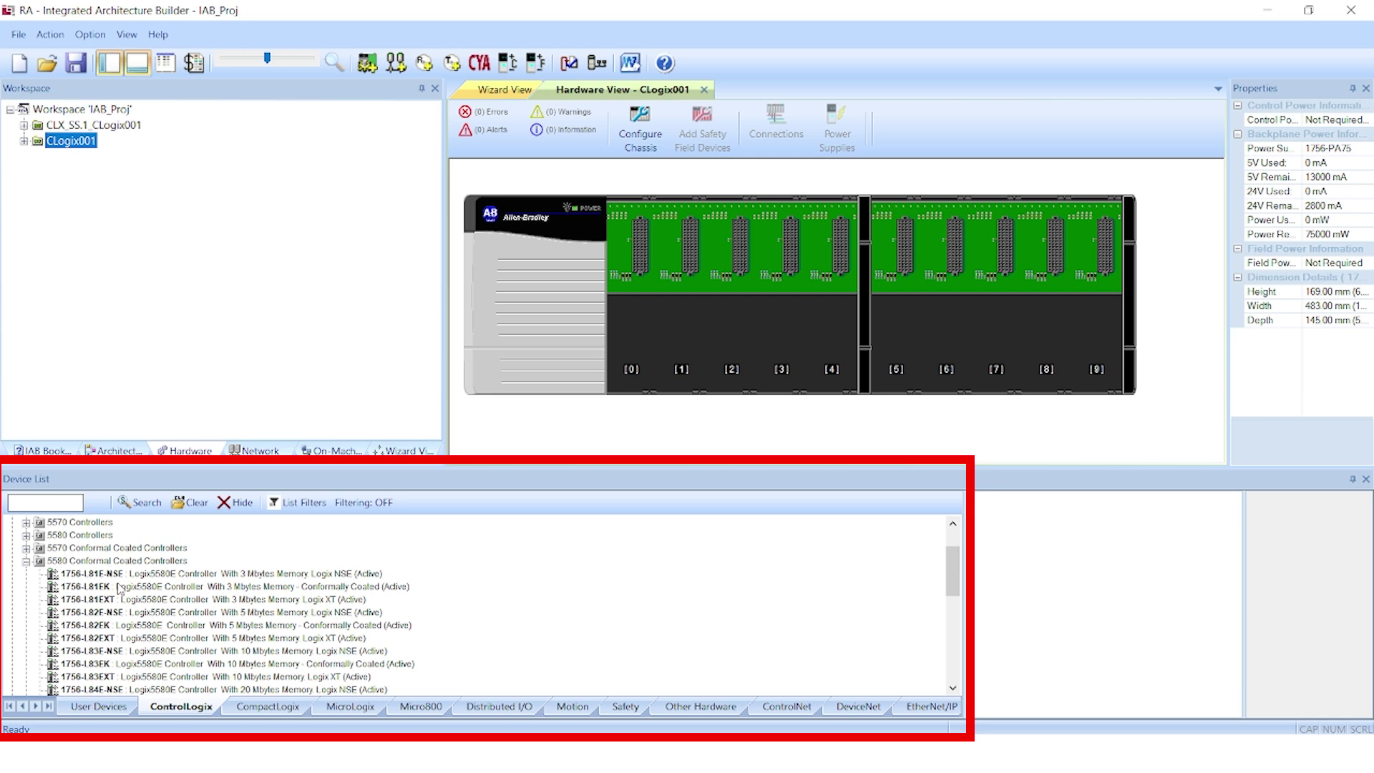
left_click(27, 563)
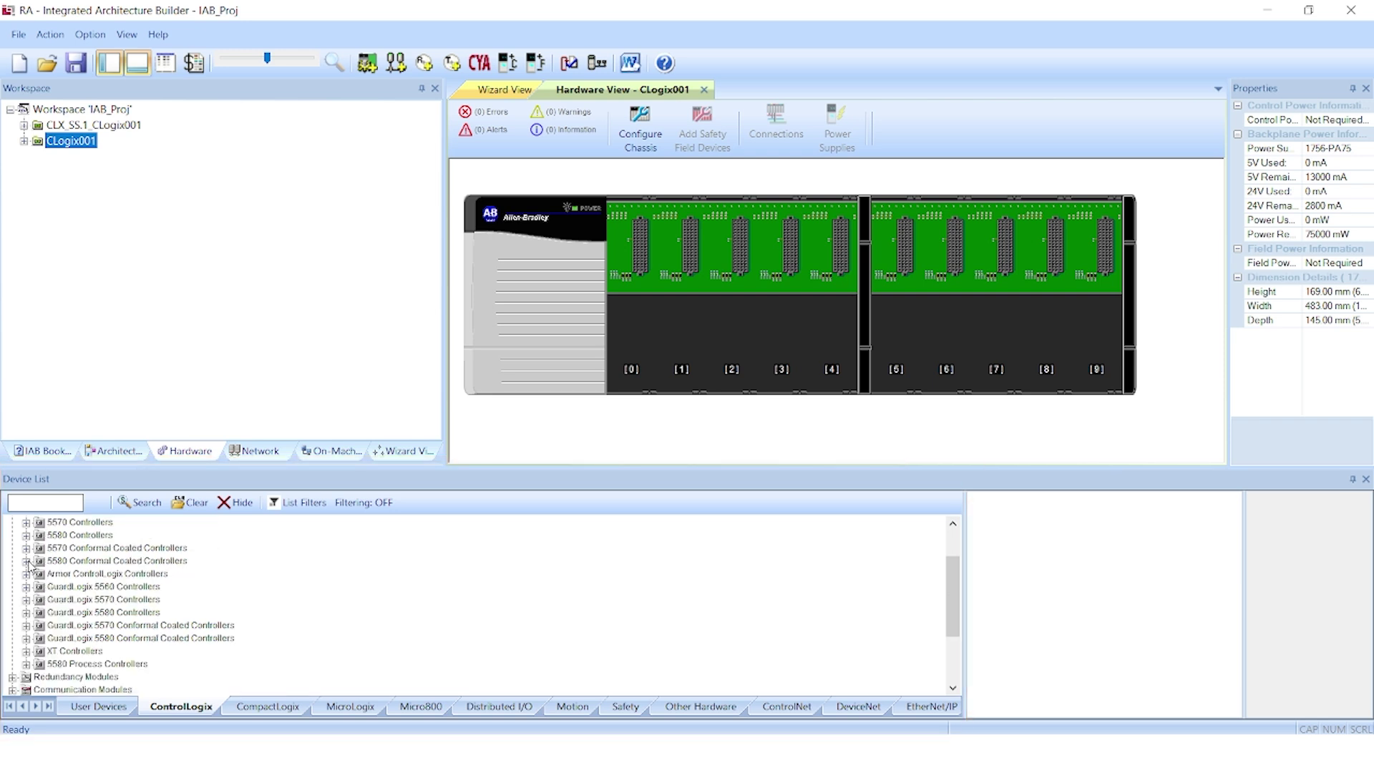
left_click(25, 535)
left_click_drag(91, 549, 631, 319)
left_click(25, 535)
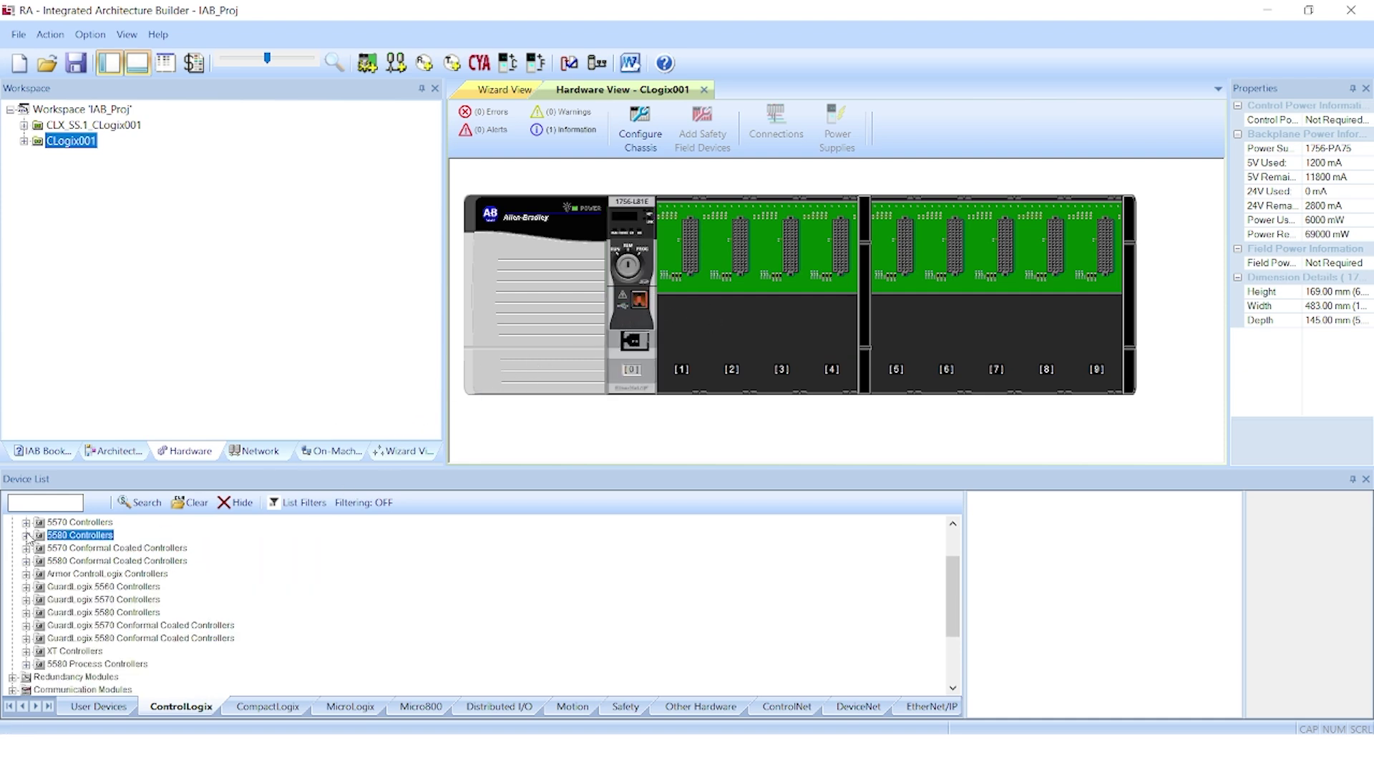
scroll(14, 614, "down", 2)
left_click(12, 613)
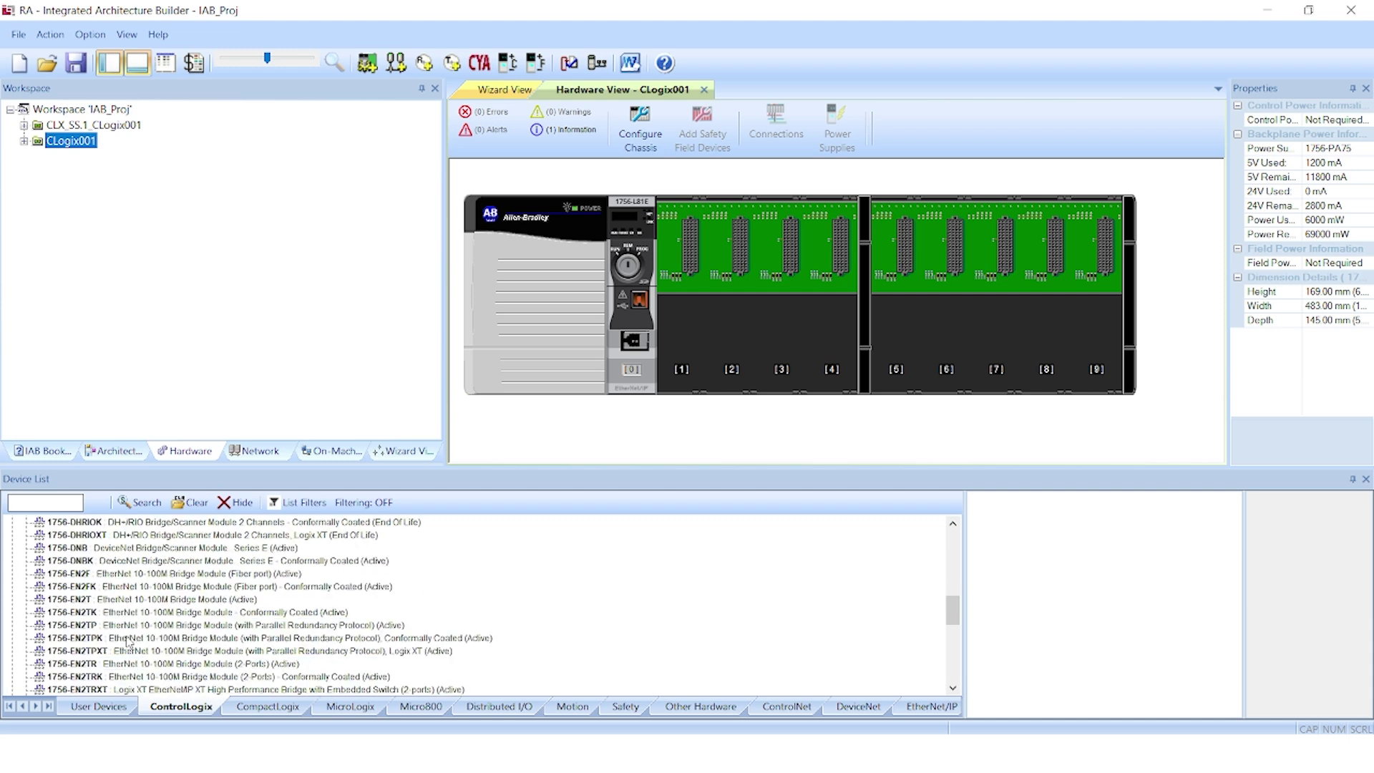
double_click(107, 600)
Step: Add the 1756-IF16, 1756-IA16 and 1756-OA16 I/O modules to slots 2–4
scroll(108, 600, "up", 1)
left_click(12, 522)
left_click(25, 650)
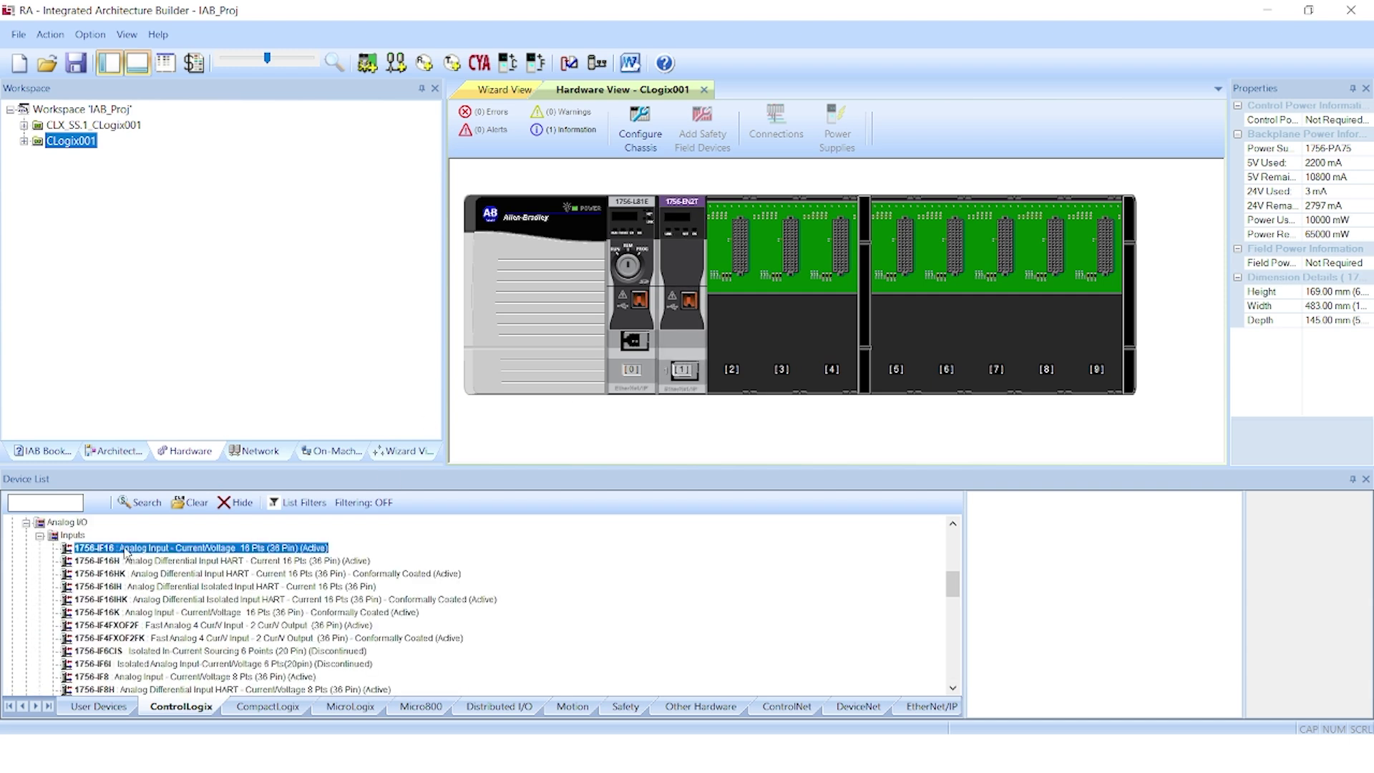
double_click(111, 549)
double_click(111, 549)
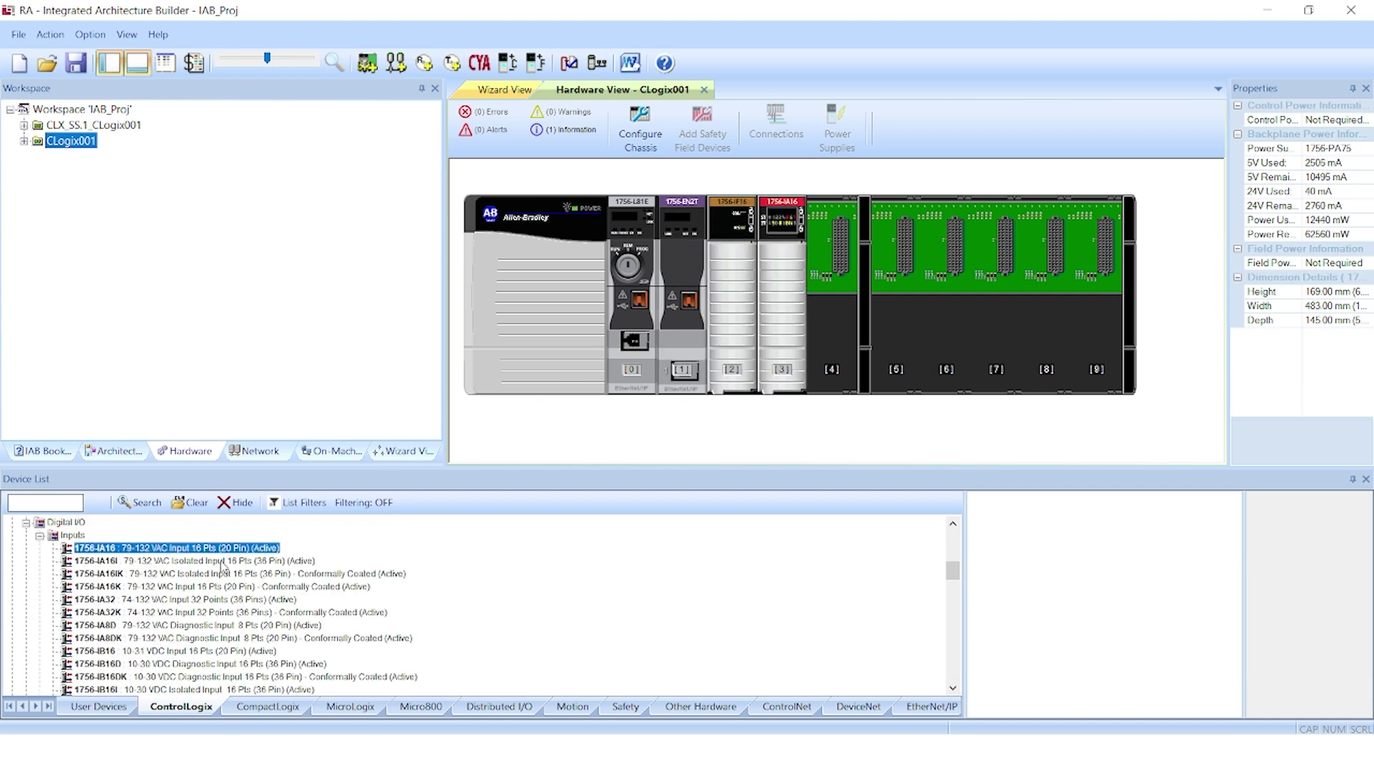
left_click(40, 535)
left_click(40, 548)
left_click_drag(107, 560, 825, 339)
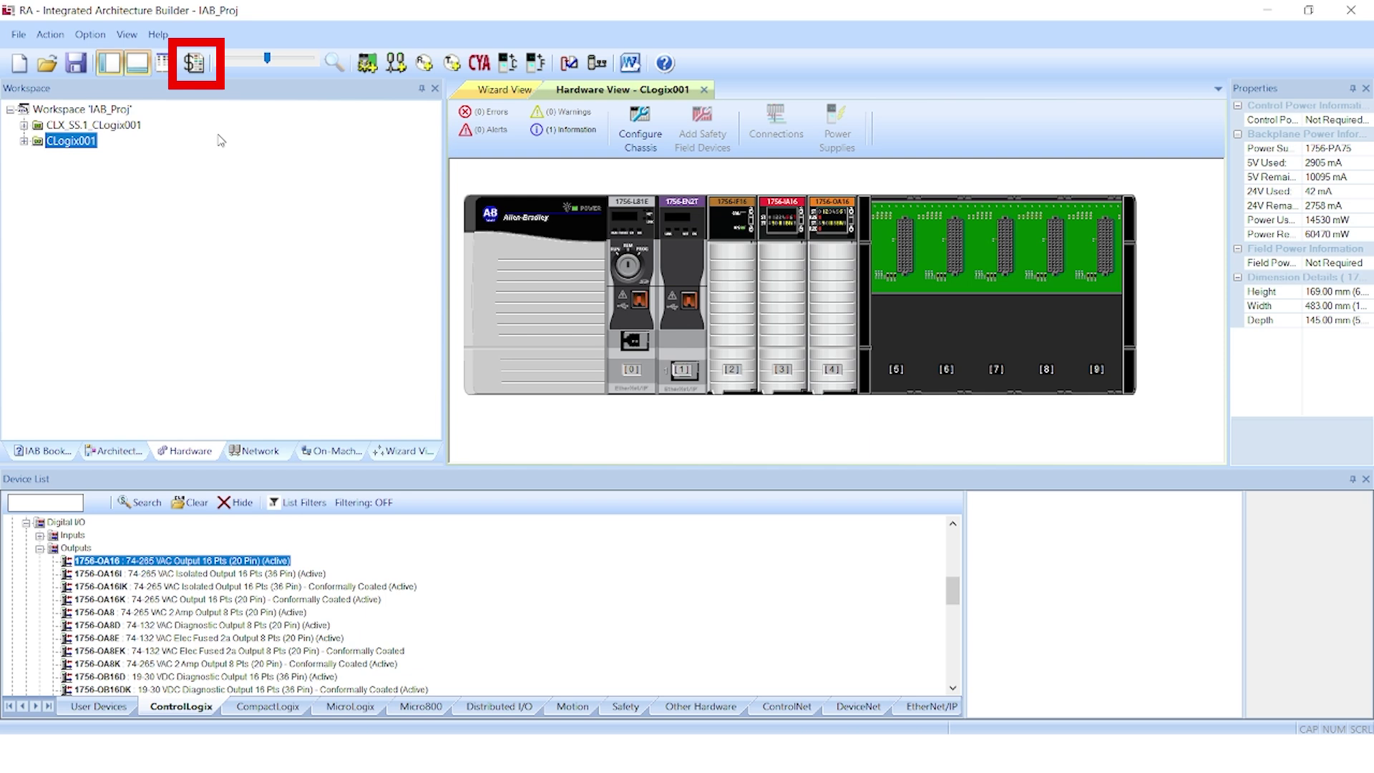
Step: Generate the Project BOM, accepting the disclaimer and saving changes to IAB_Proj
left_click(197, 67)
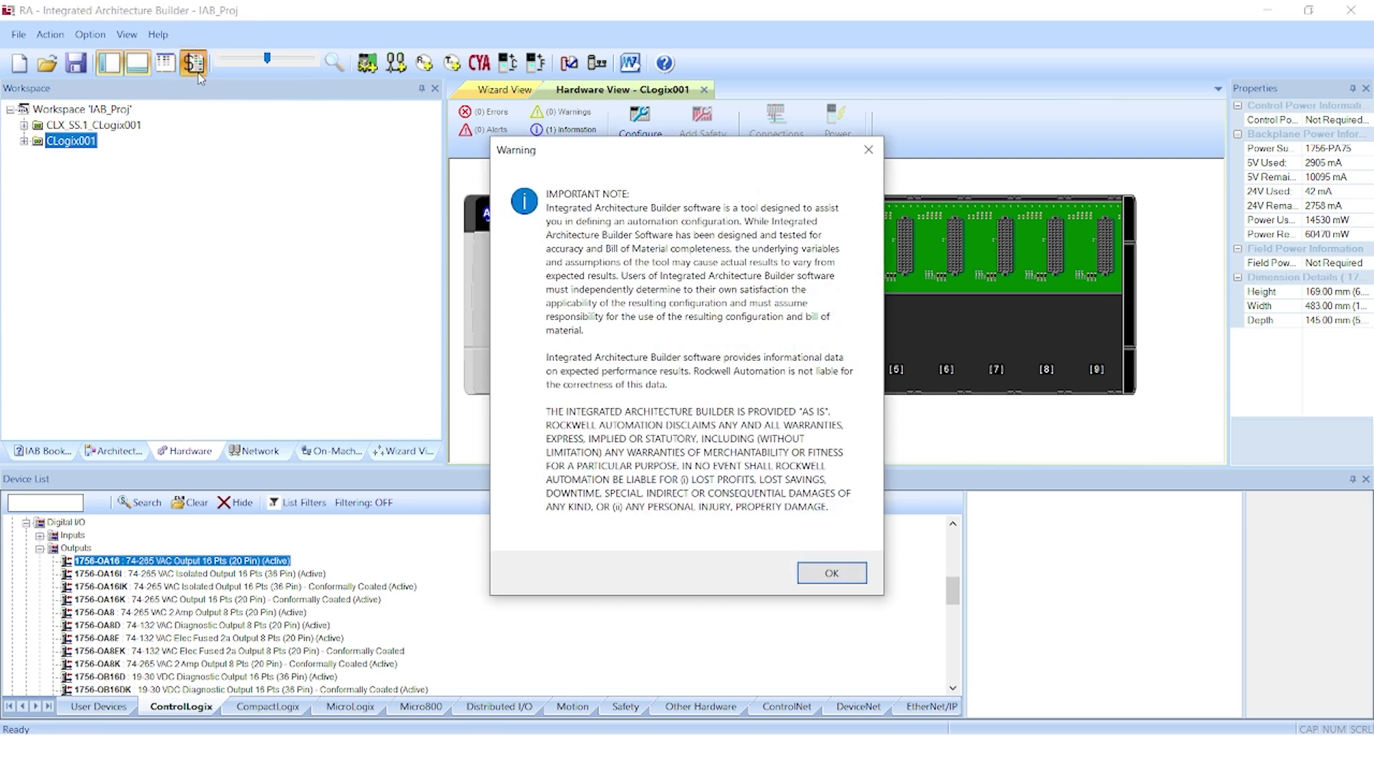
left_click(831, 572)
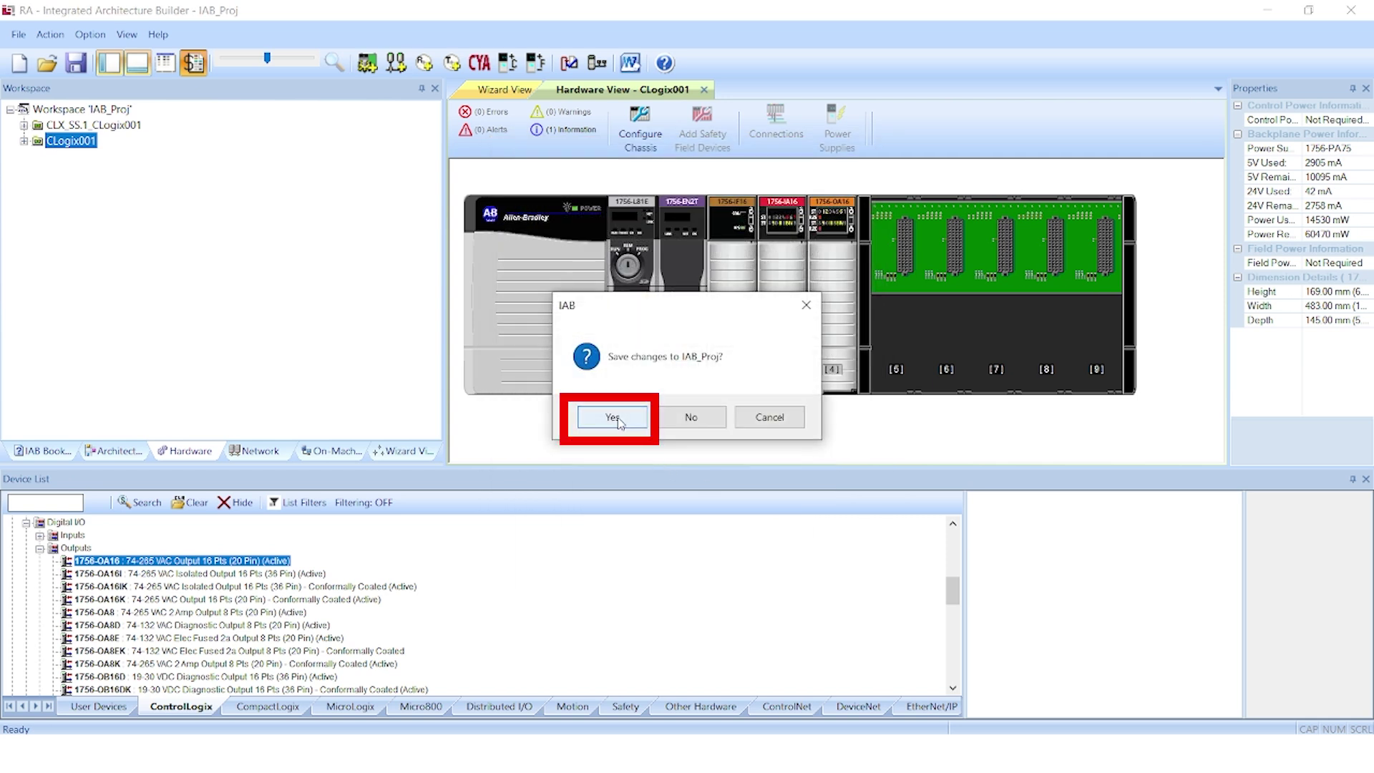
left_click(617, 422)
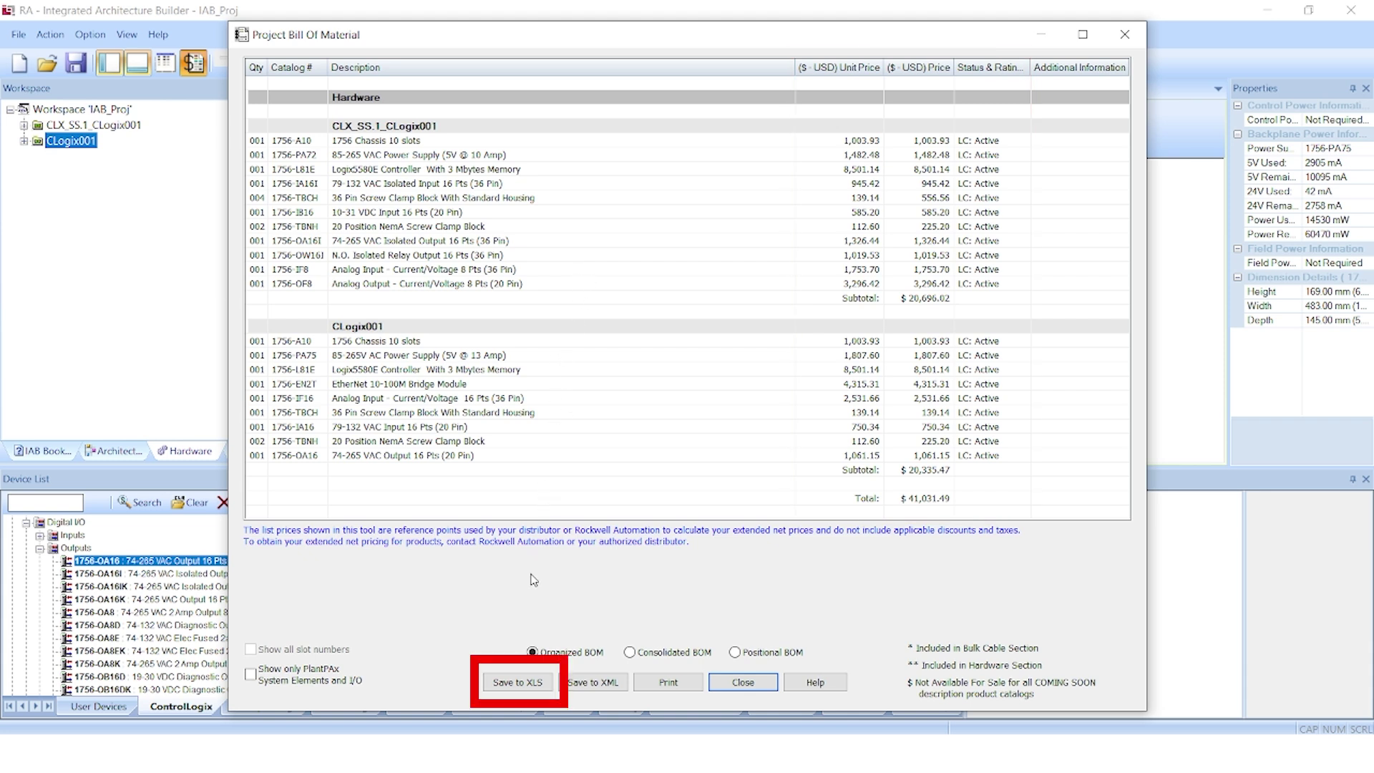
Step: Save the BOM to Excel as IAB_Proj_Org.xlsx, overwriting the old file, and open the spreadsheet
left_click(526, 684)
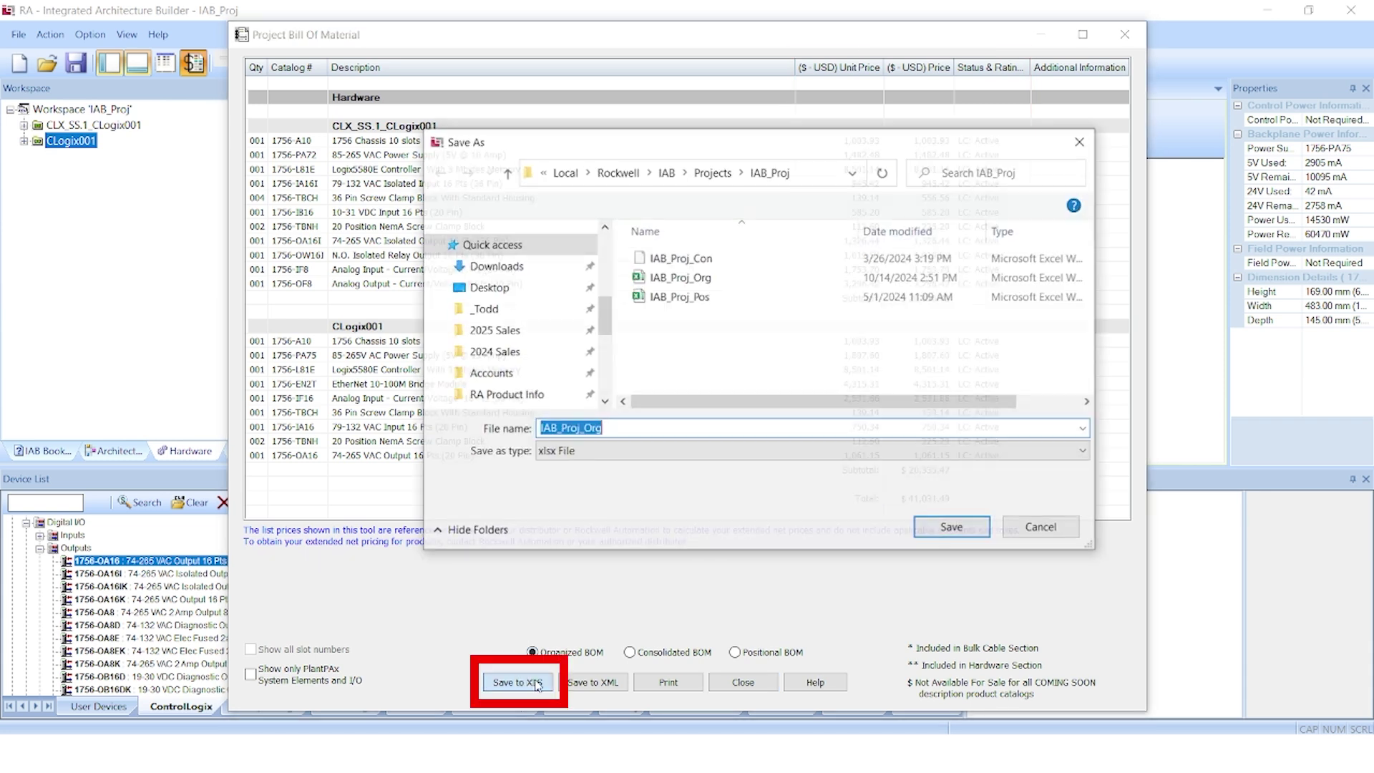
left_click(928, 524)
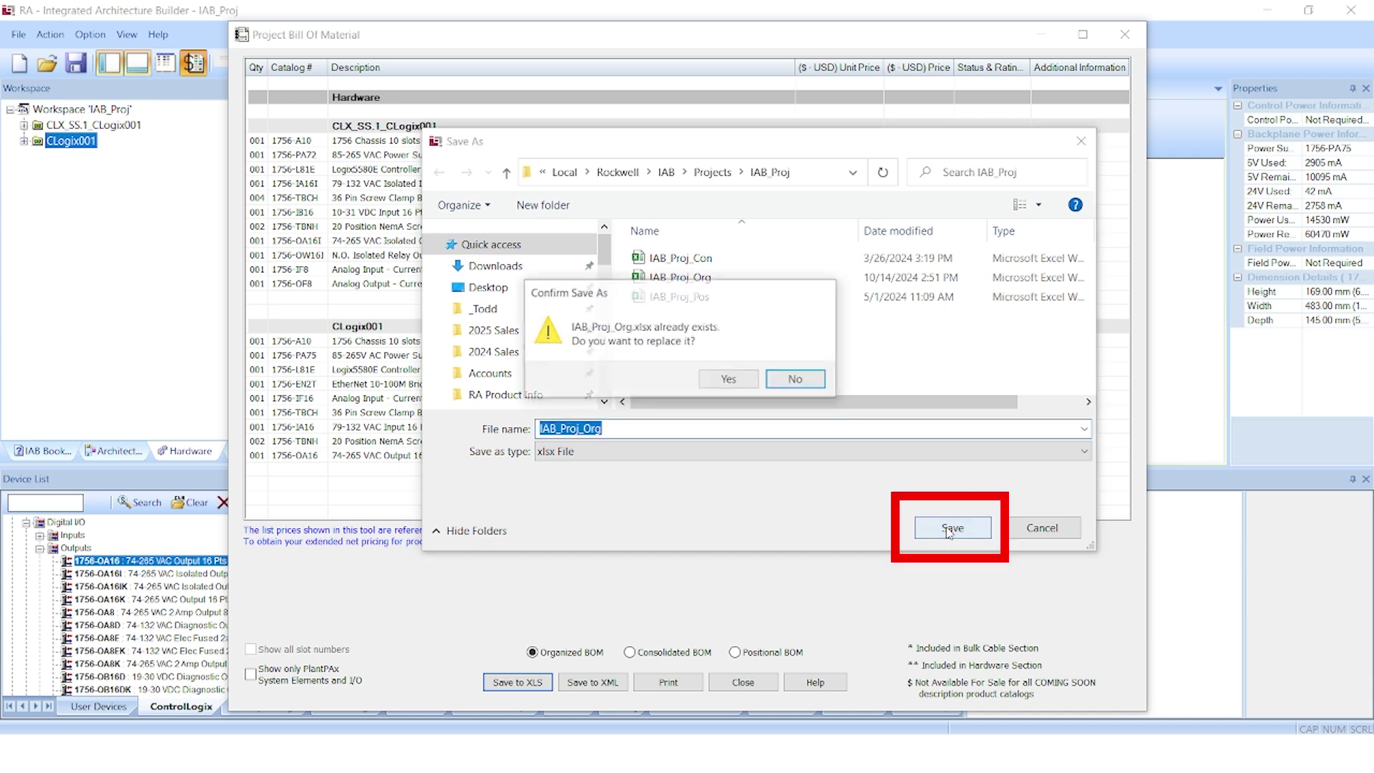
left_click(729, 379)
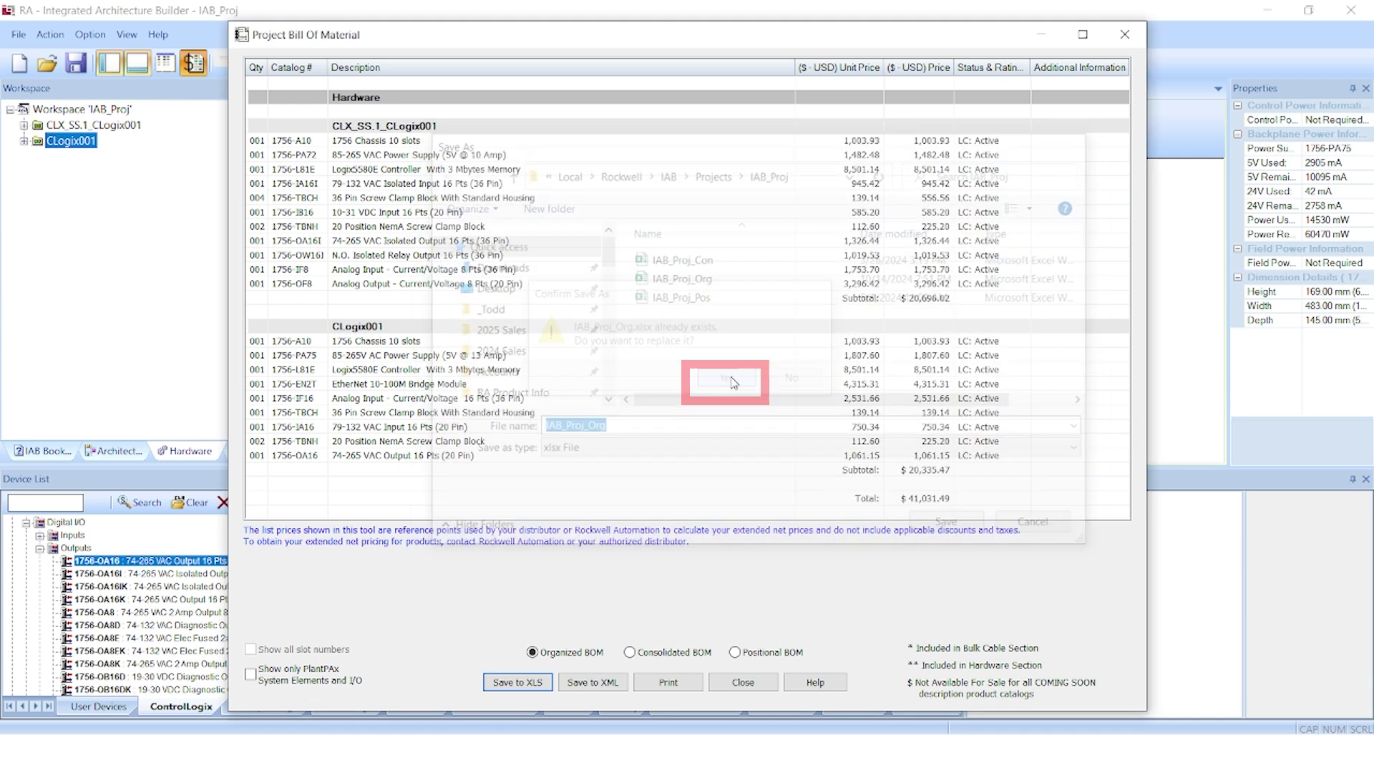
left_click(690, 416)
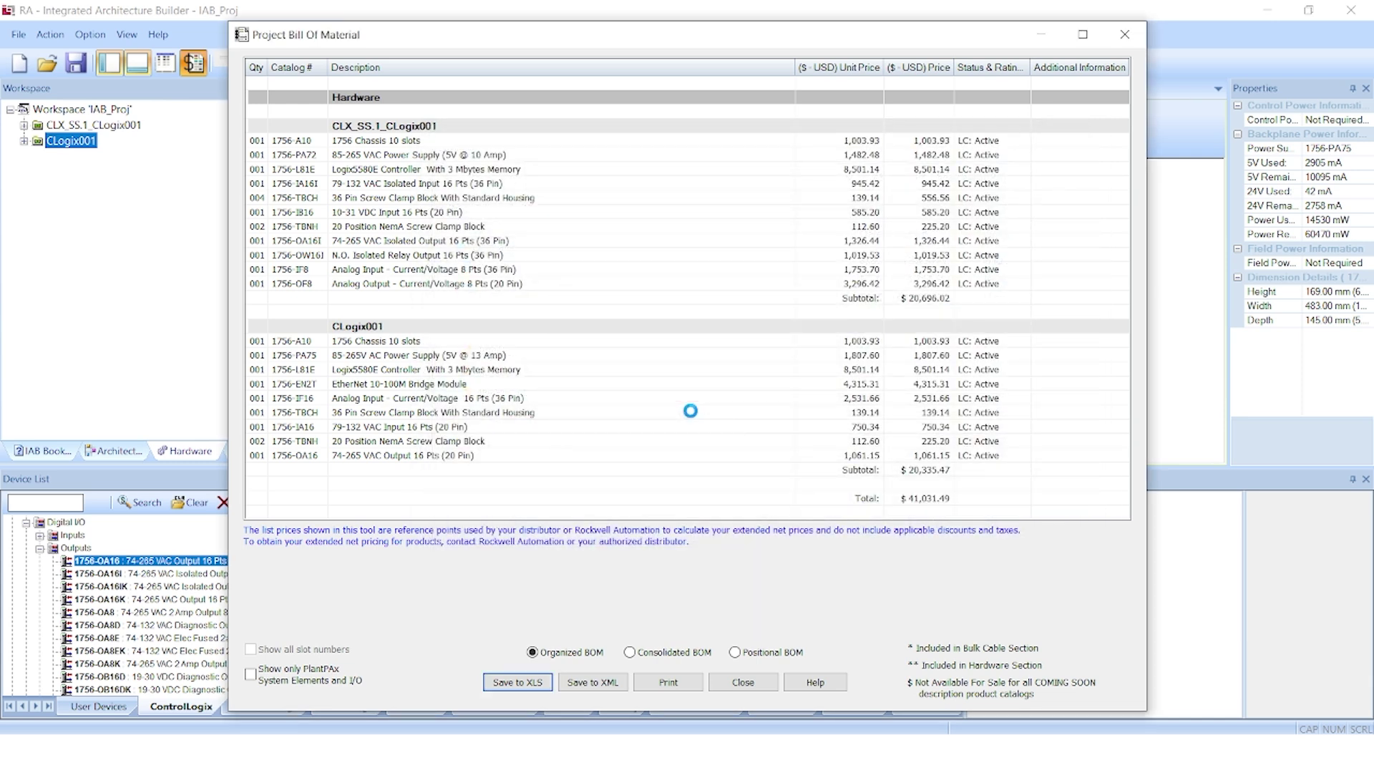